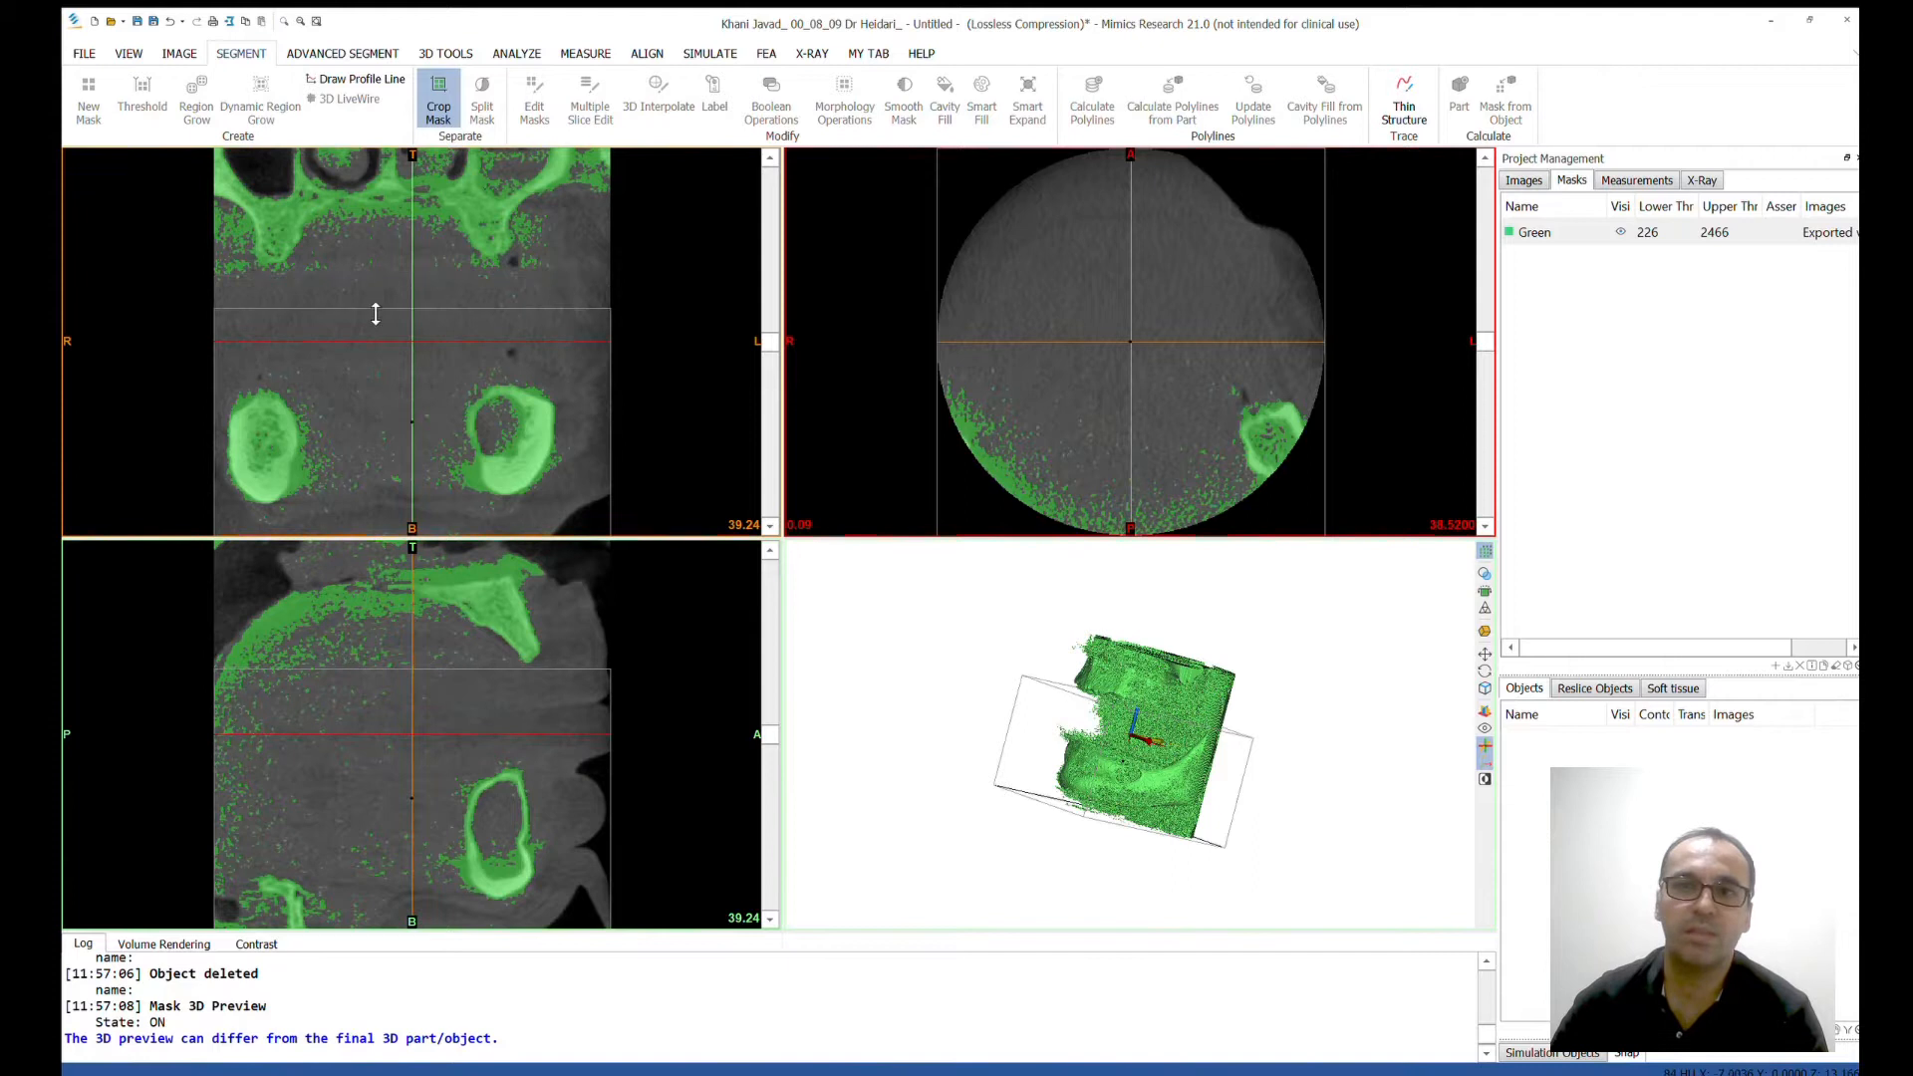
Crop the Green mask to the lower jaw region, leaving out the upper jaw
click(1002, 546)
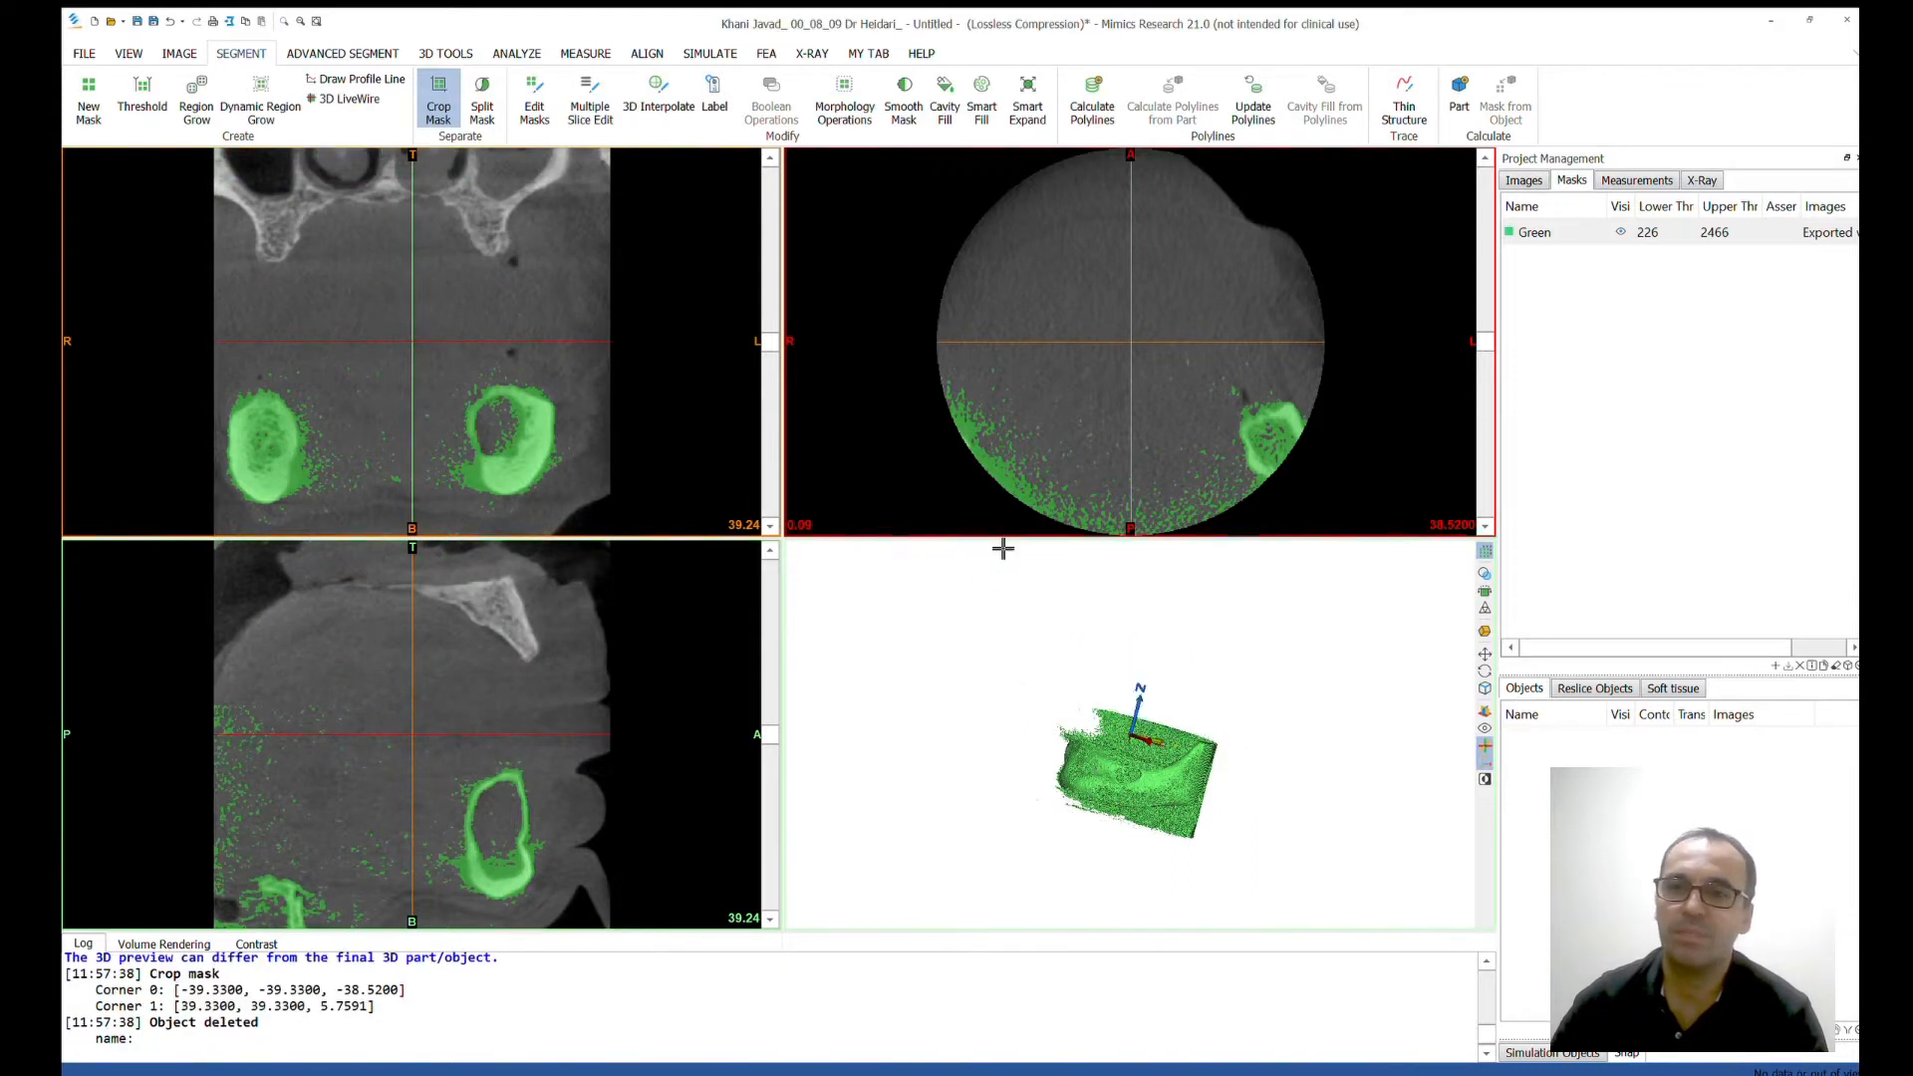
right_drag(1112, 651, 1086, 775)
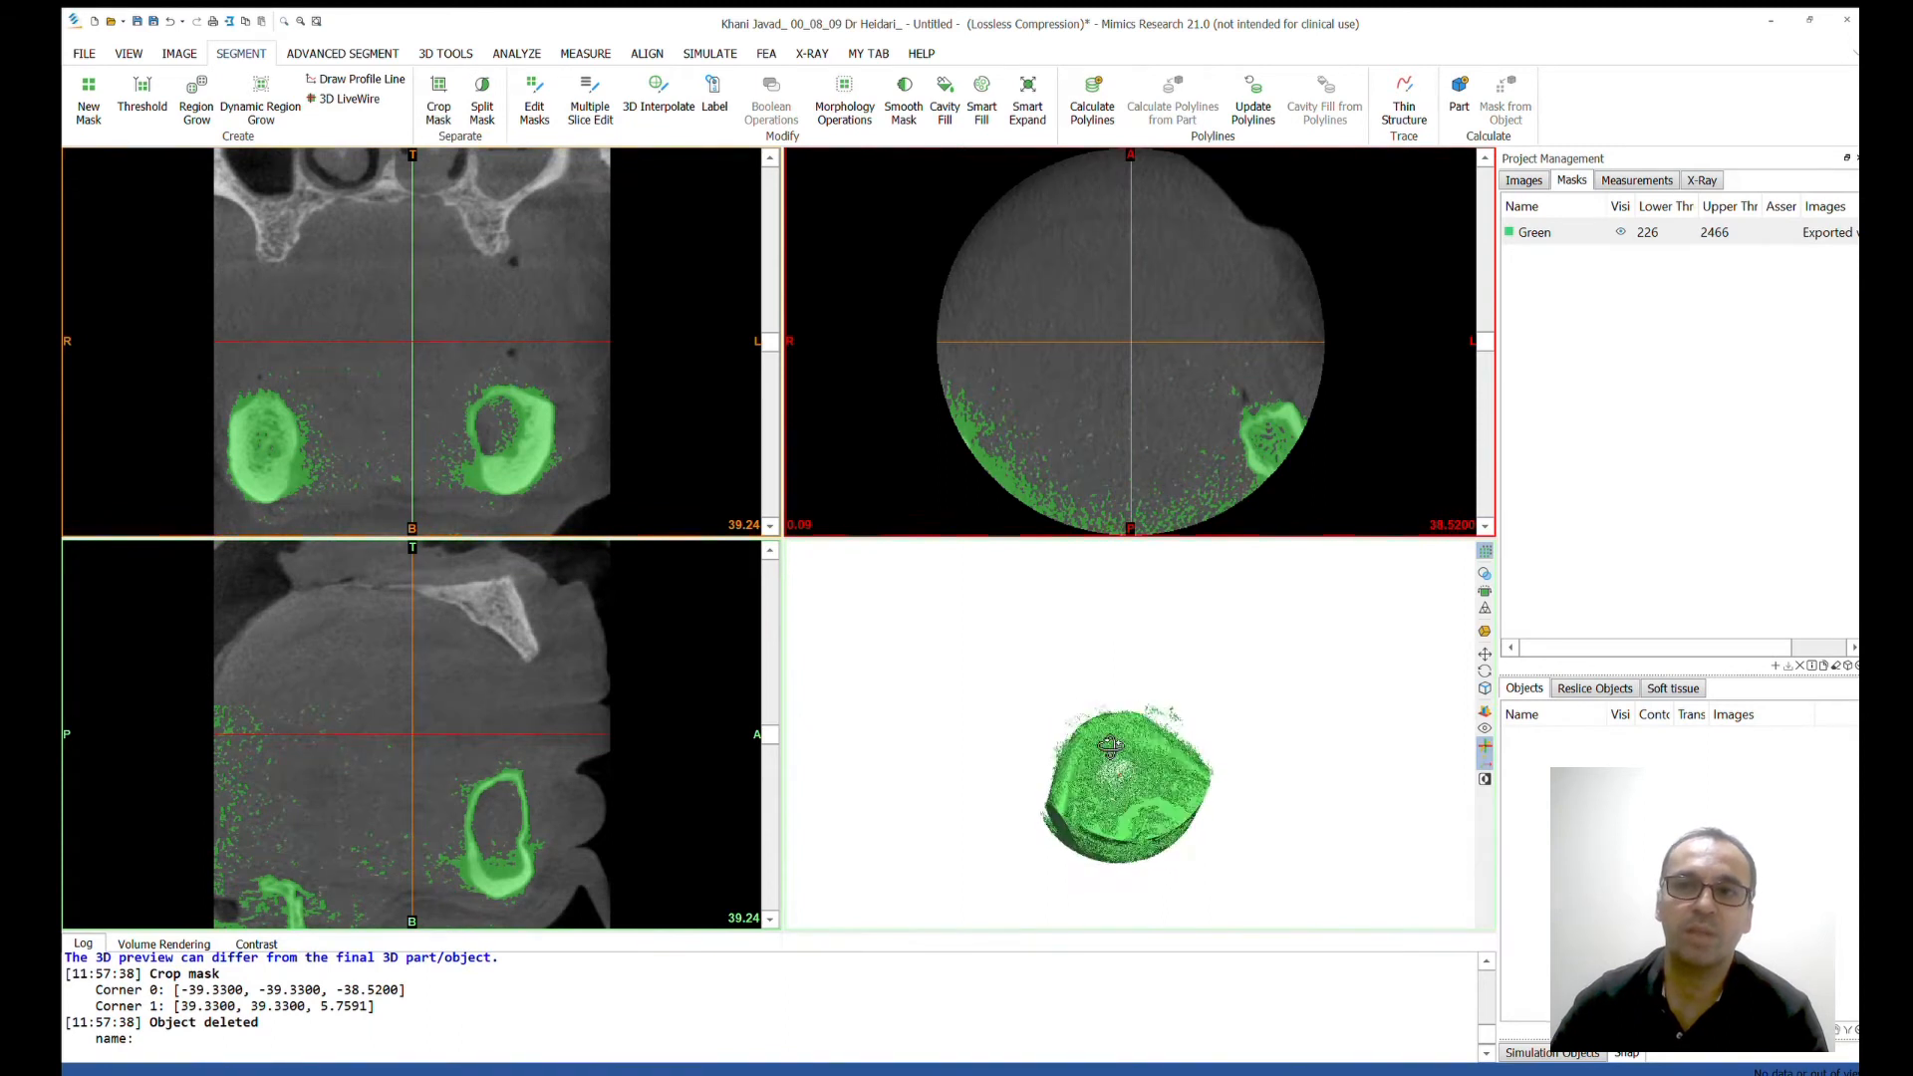
right_drag(1180, 718, 1225, 697)
Erase the scatter enclosed by the jaw arch from the Green mask and region-grow the mandible into a new mask
click(1543, 232)
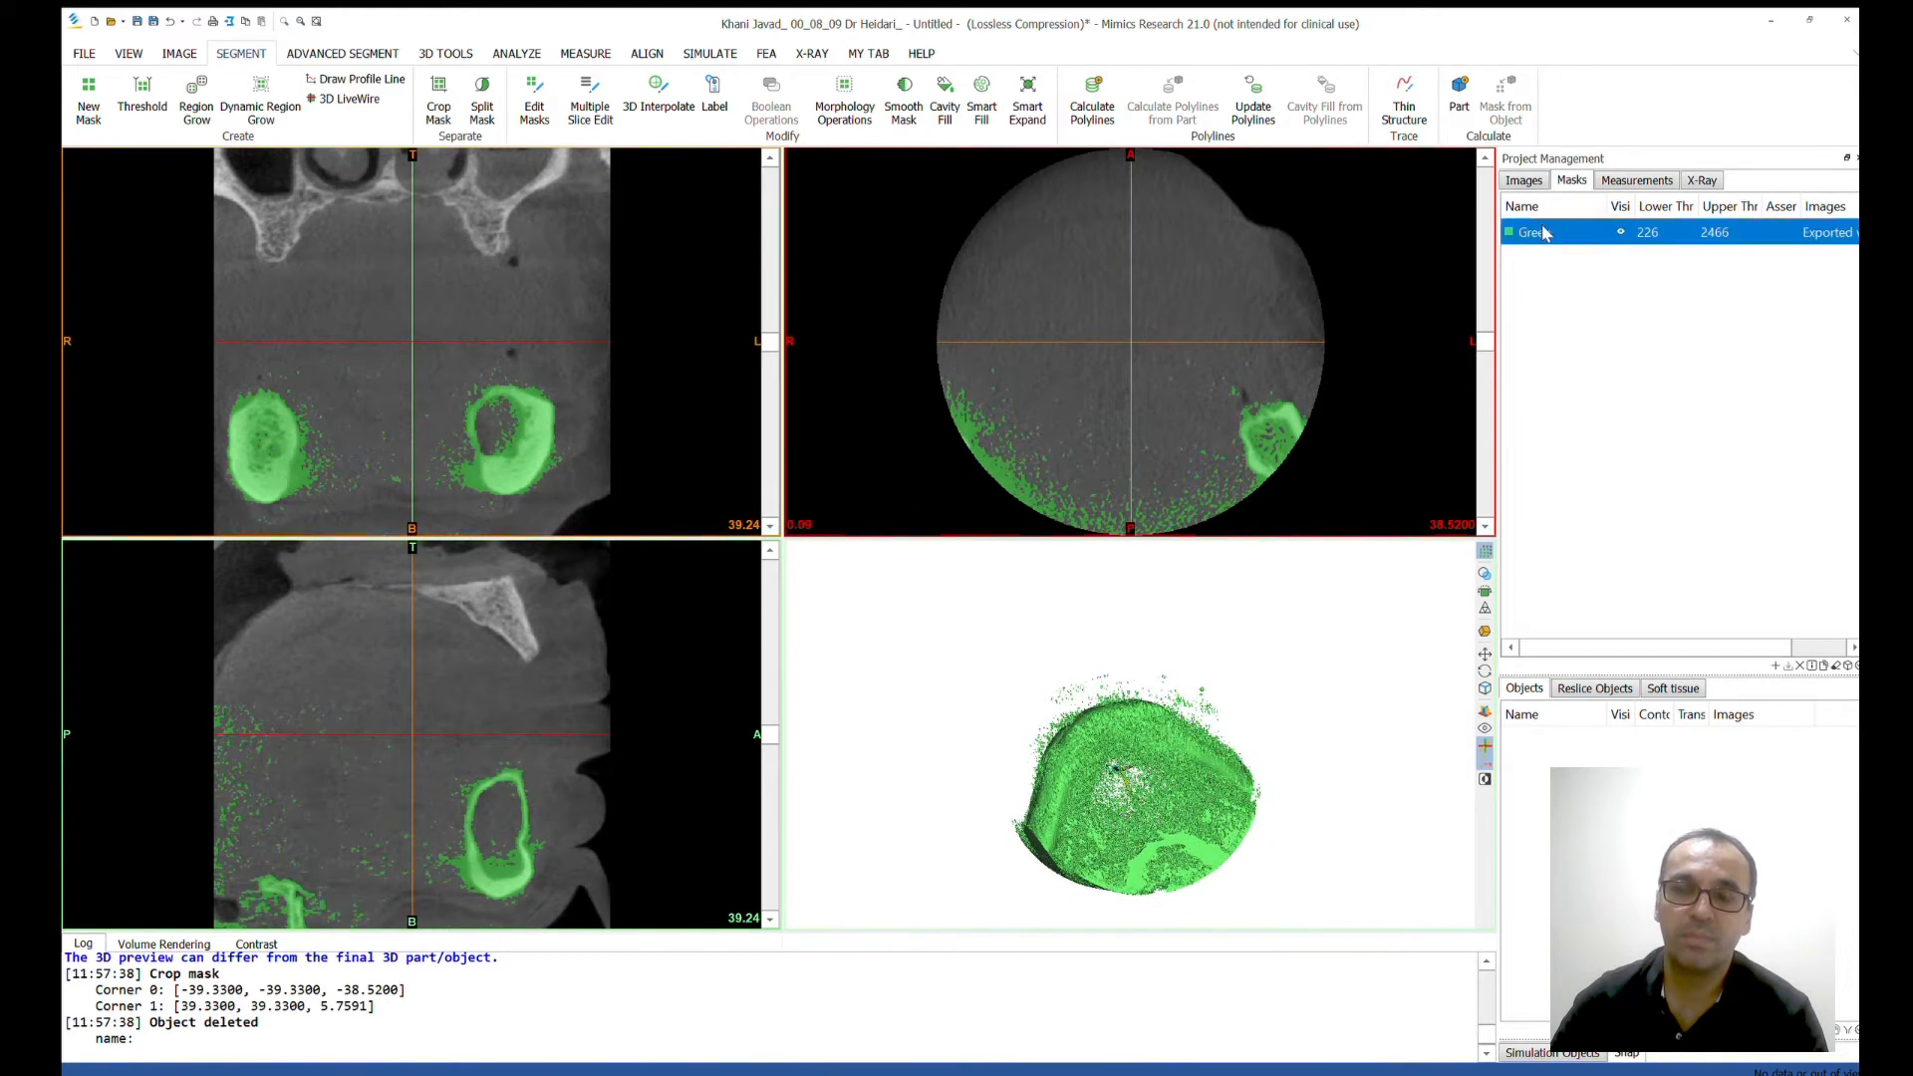
click(1617, 547)
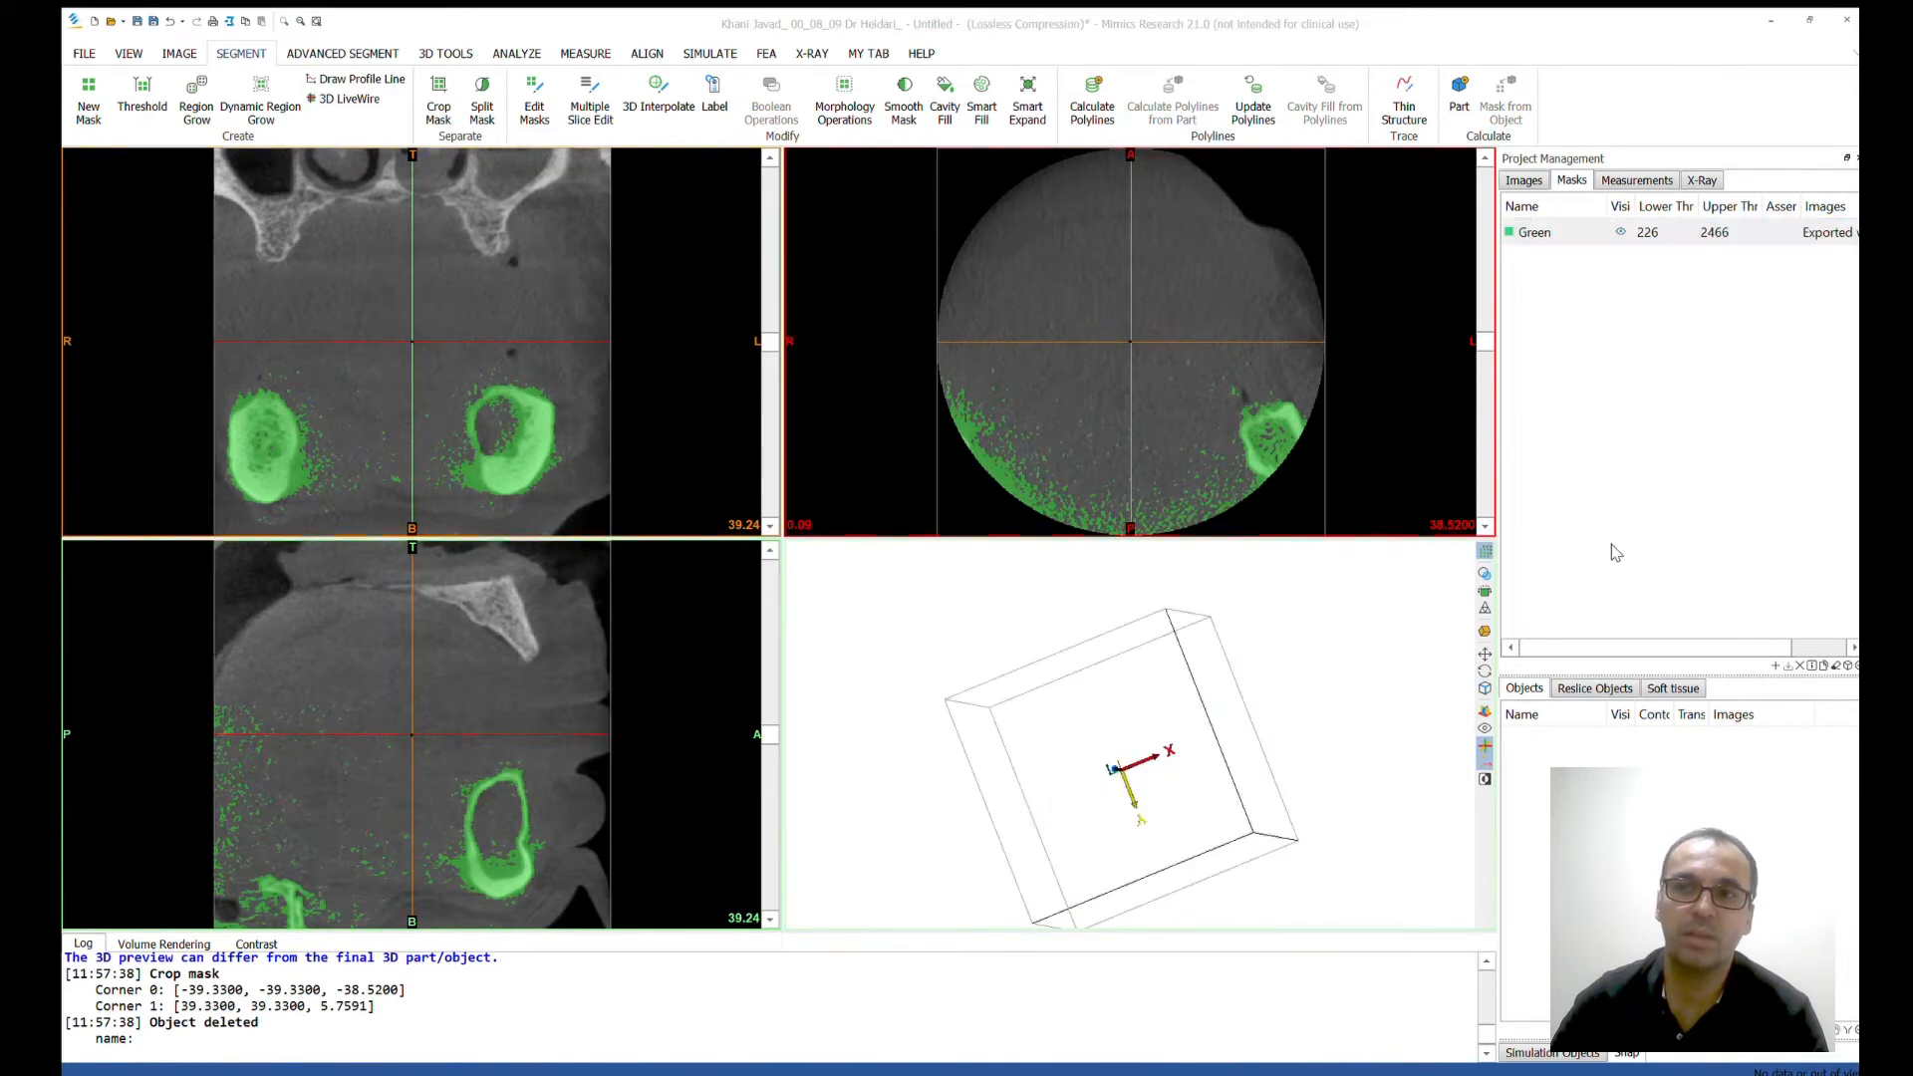
right_drag(1170, 863, 1056, 889)
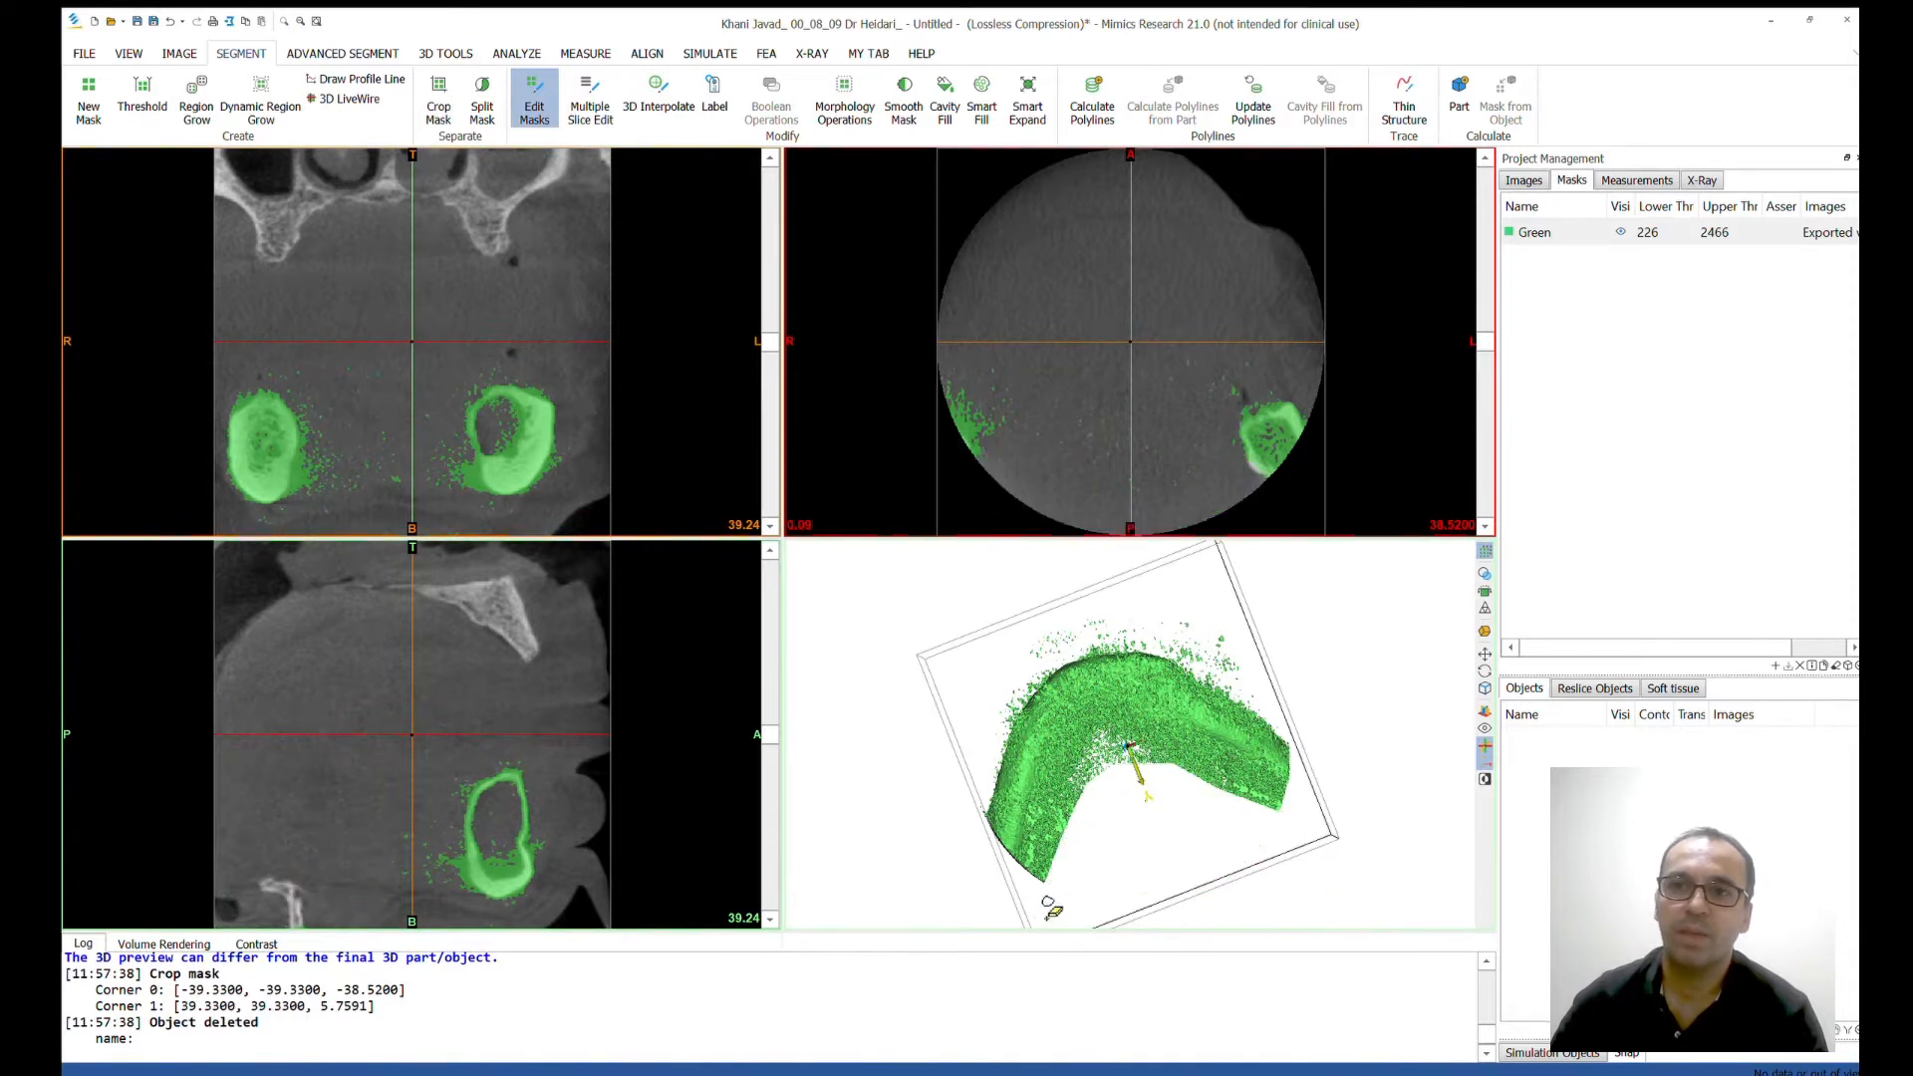
right_drag(978, 642, 1156, 584)
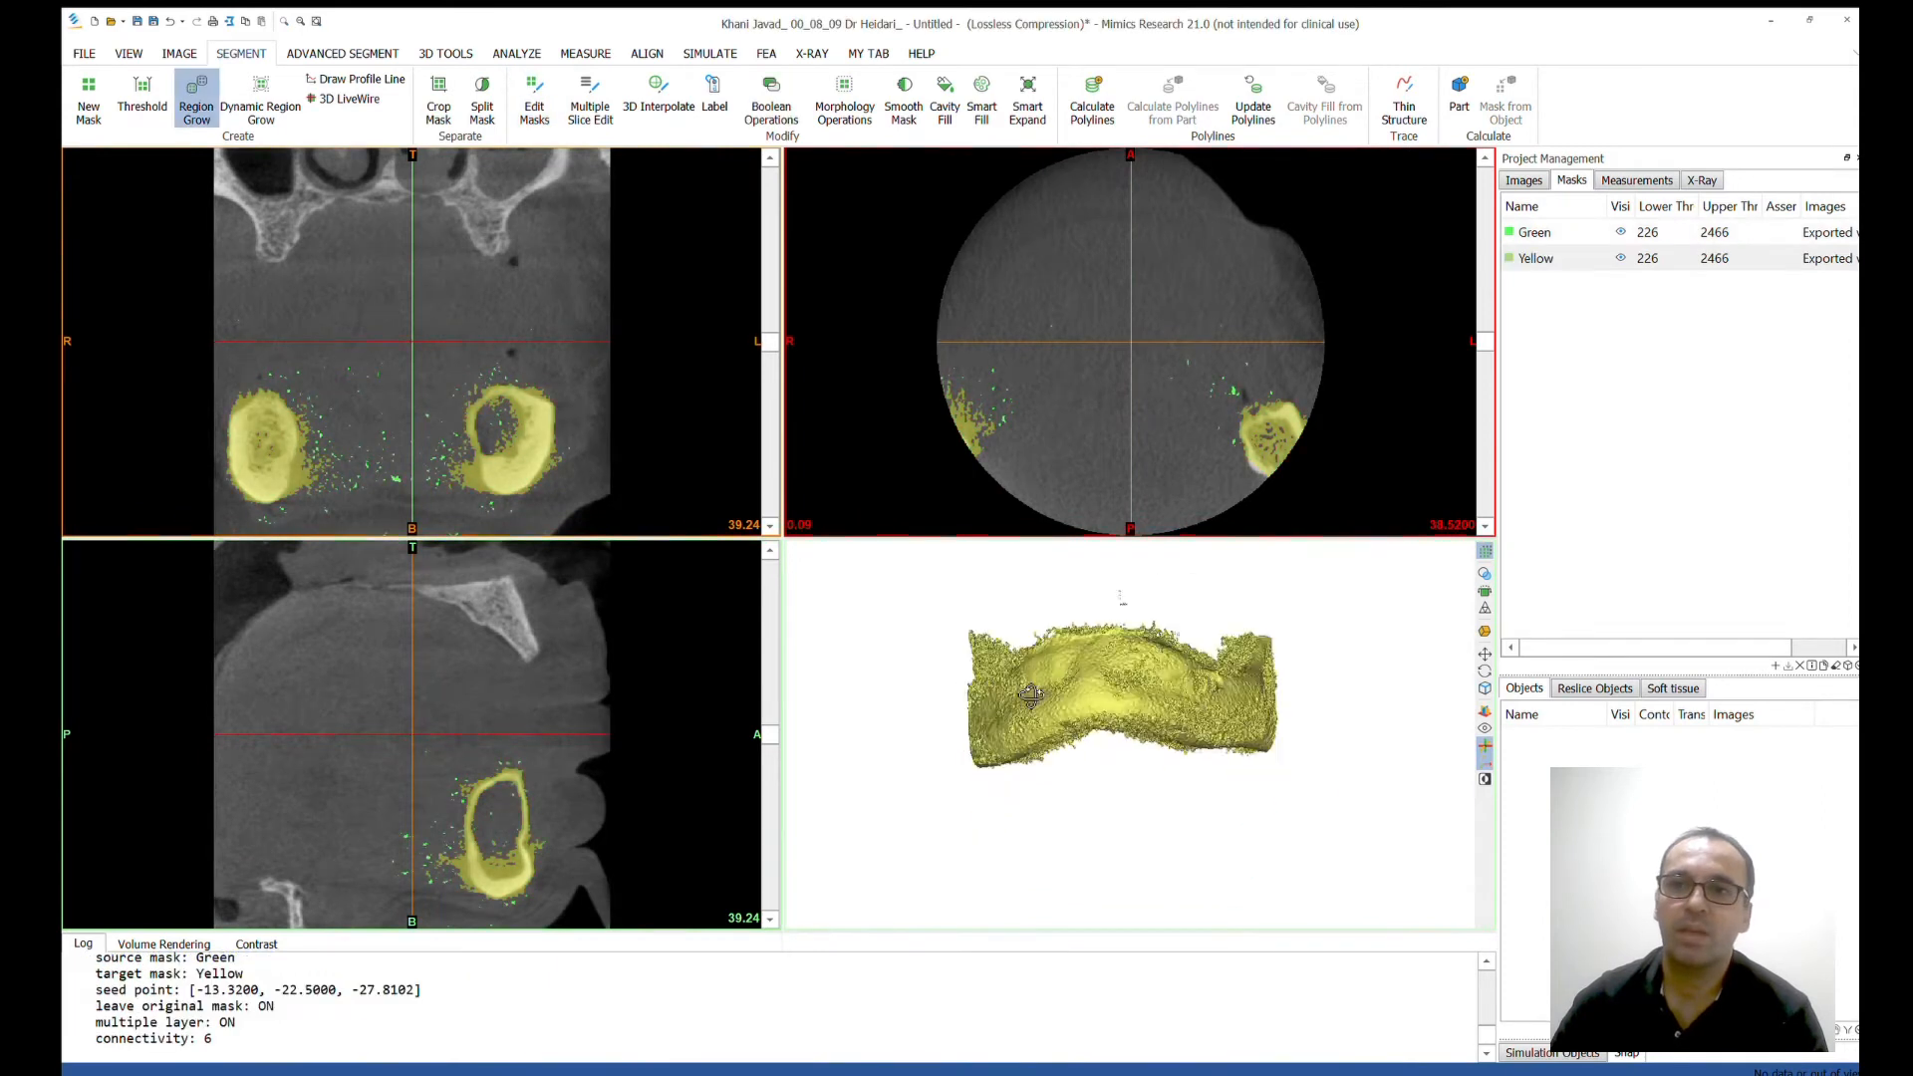
right_drag(1225, 598, 1256, 567)
Create a lower-jaw mask with thresholds 355 to 2466 and region-grow the mandible from it into a separate mask
click(88, 97)
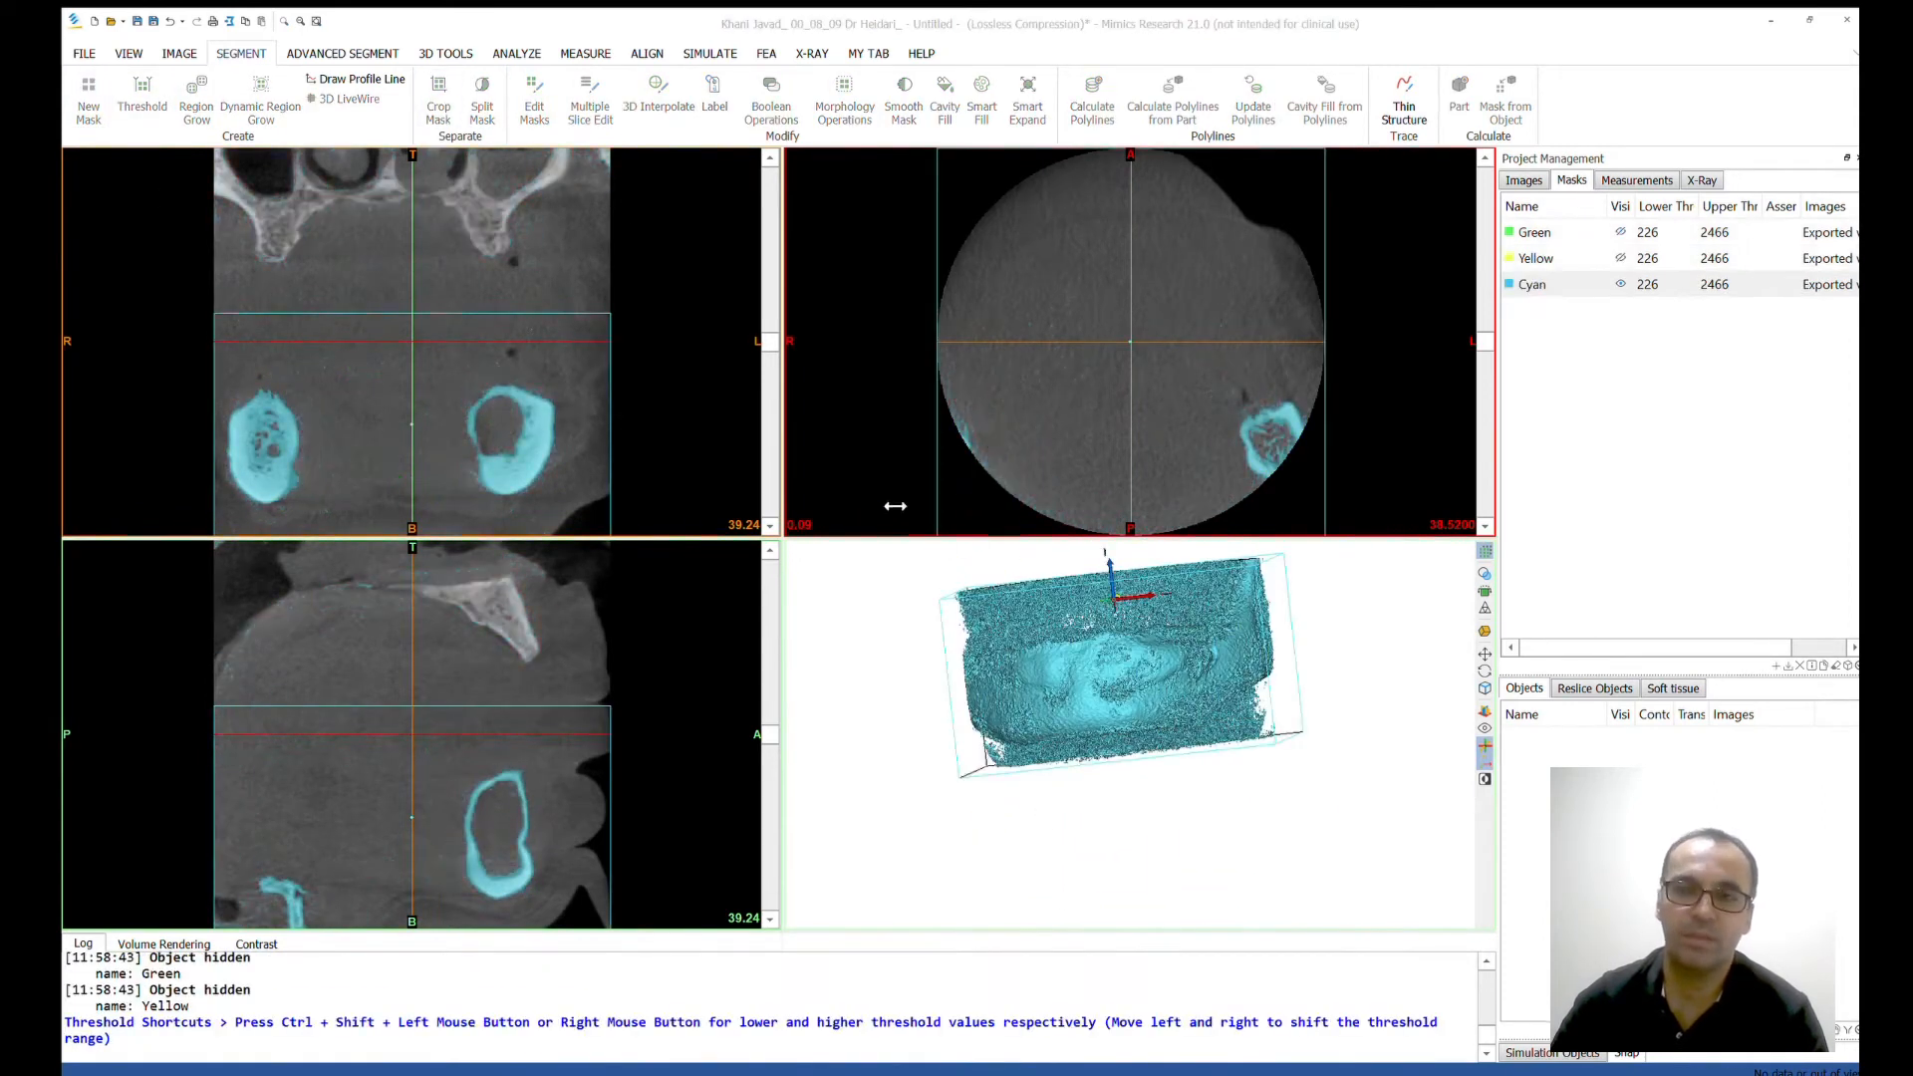
right_drag(996, 638, 1037, 734)
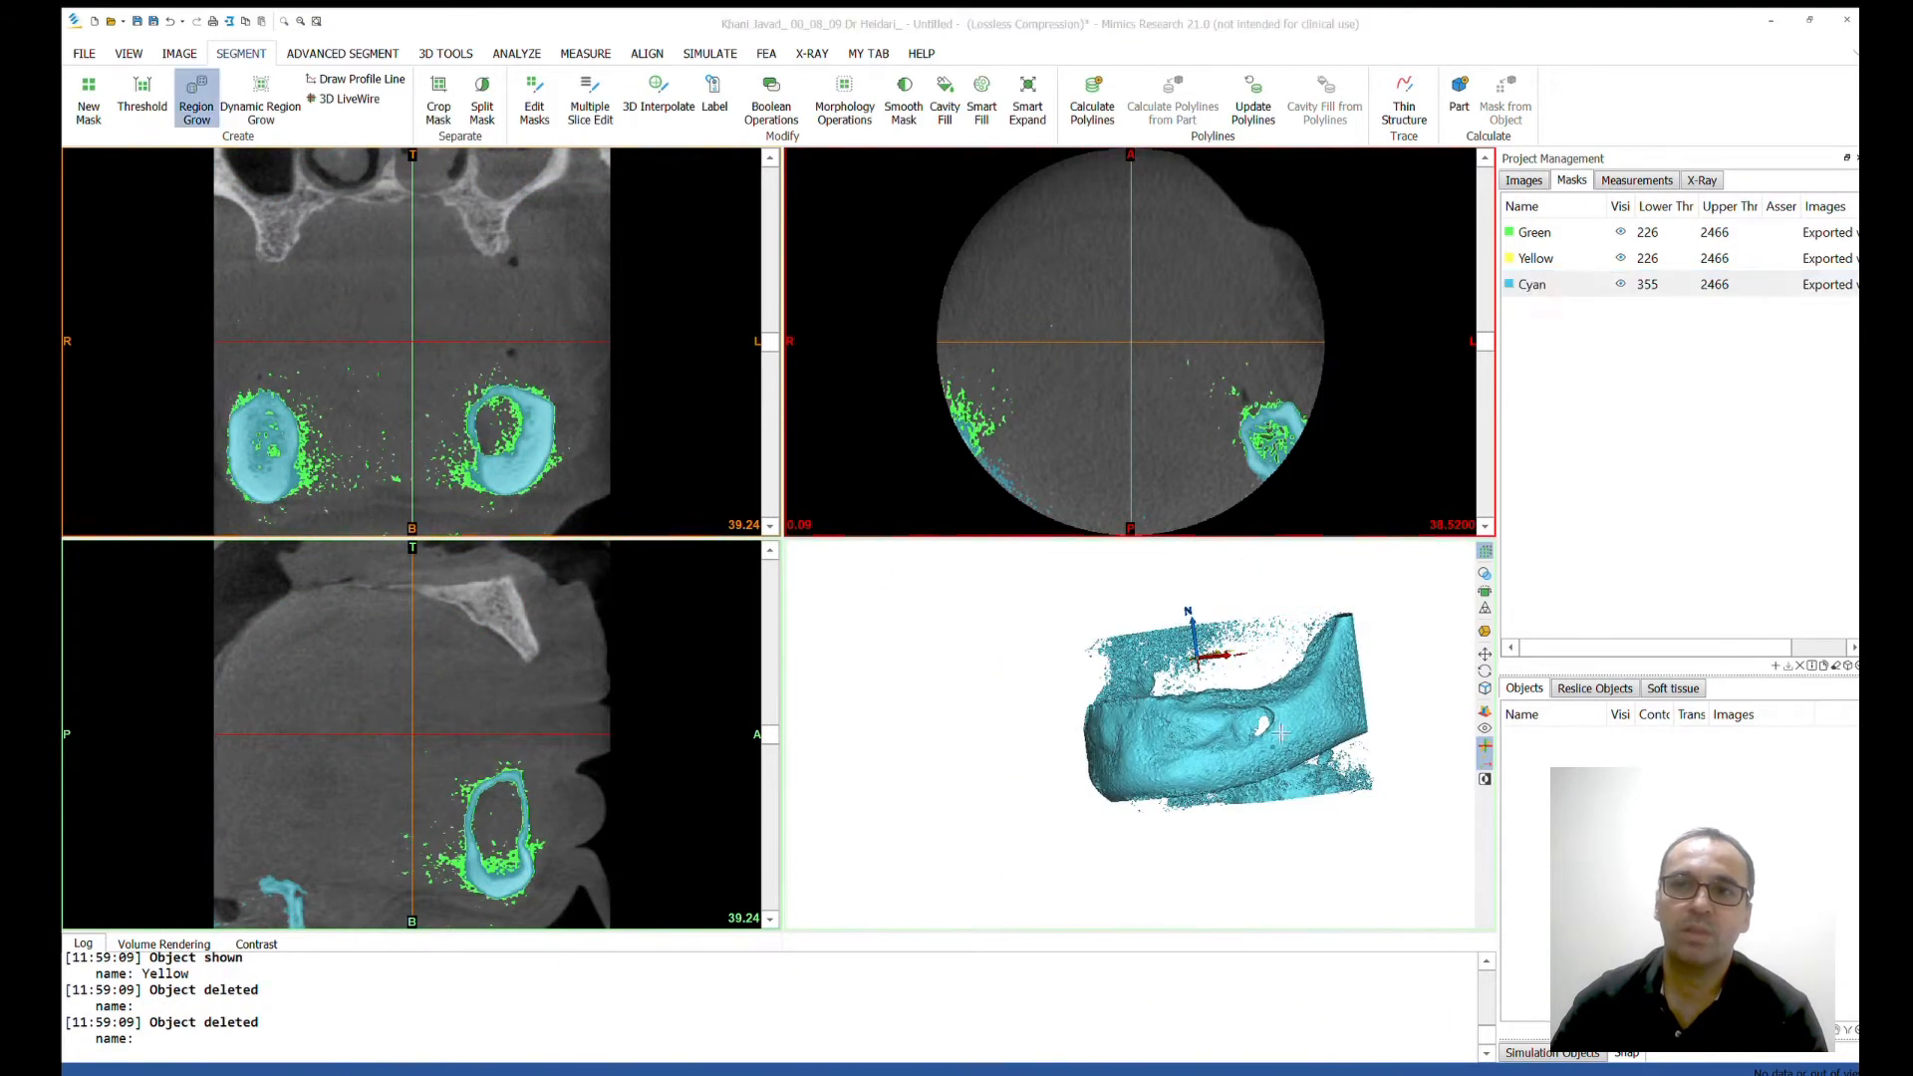
click(1280, 732)
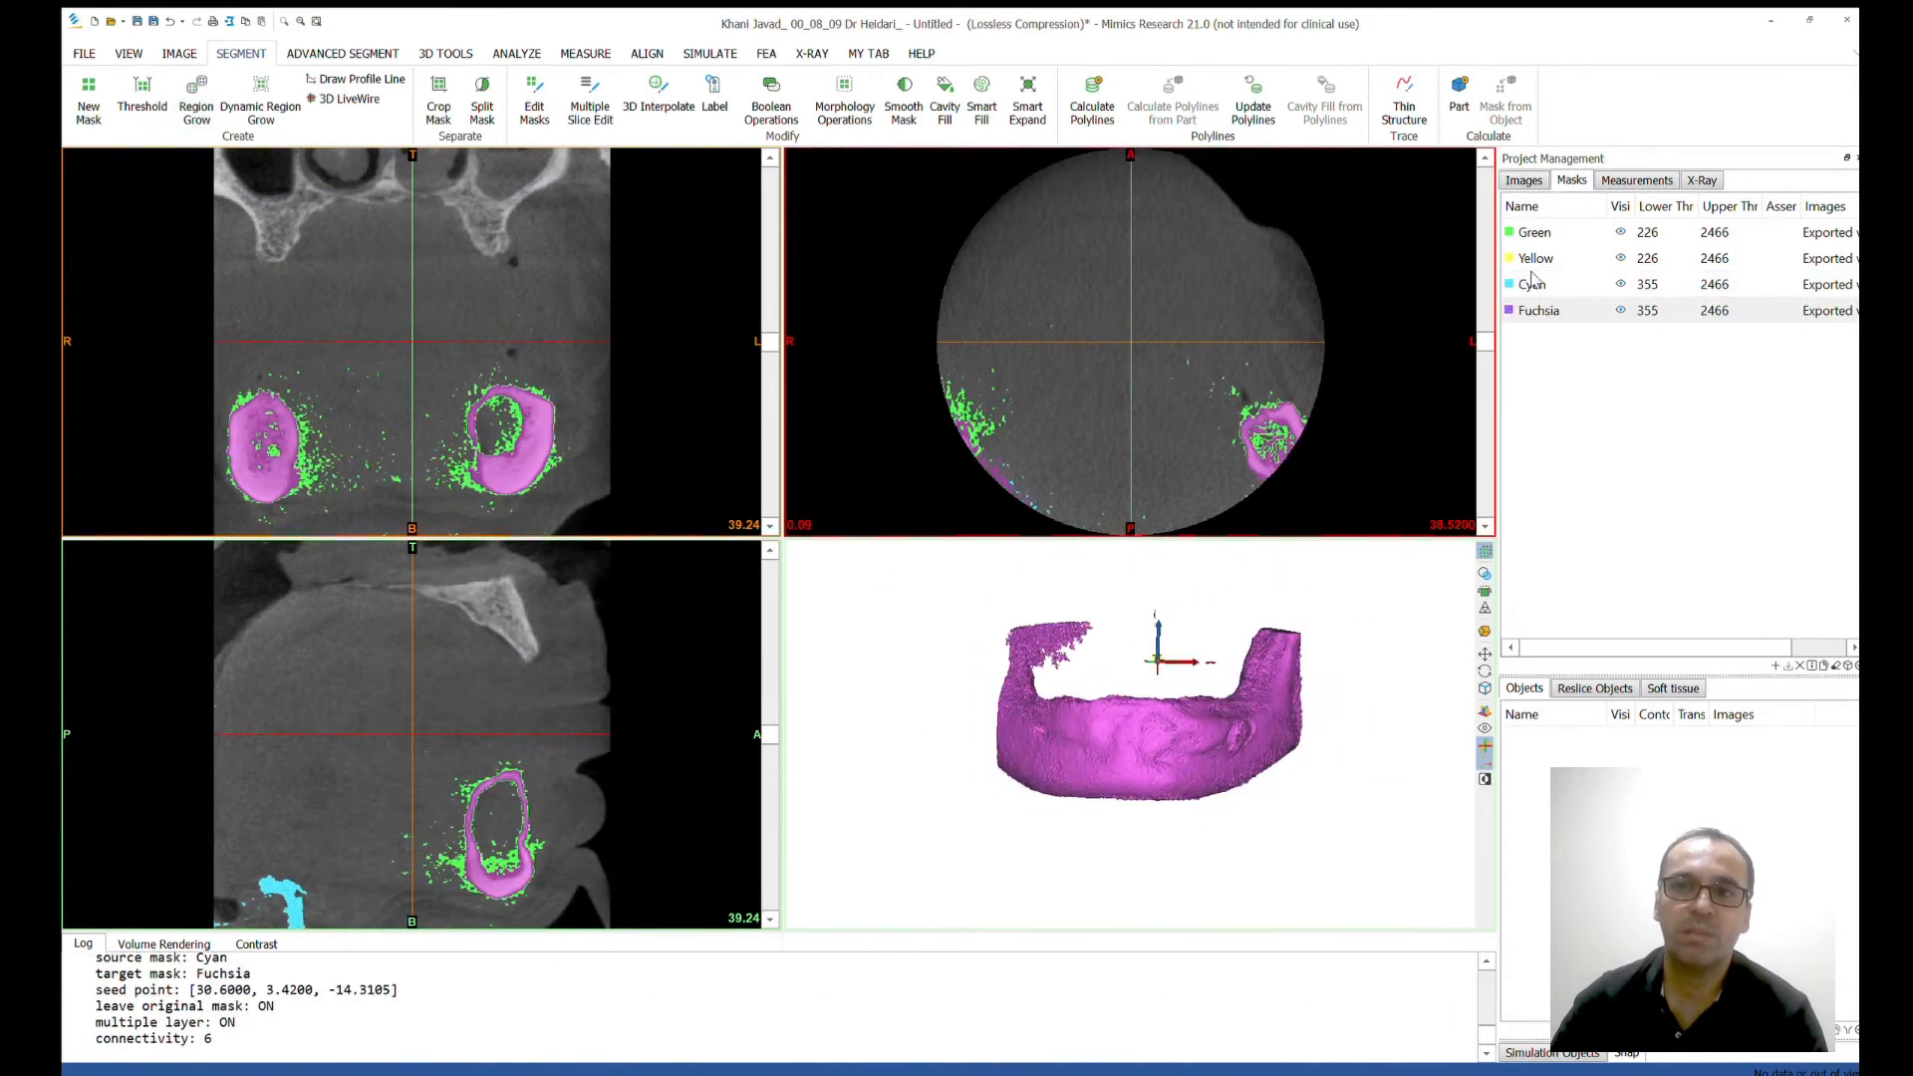
Erase the remaining scatter around the jaw from the Fuchsia mask in the 3D preview
click(1537, 304)
click(534, 100)
right_drag(1096, 697, 1135, 560)
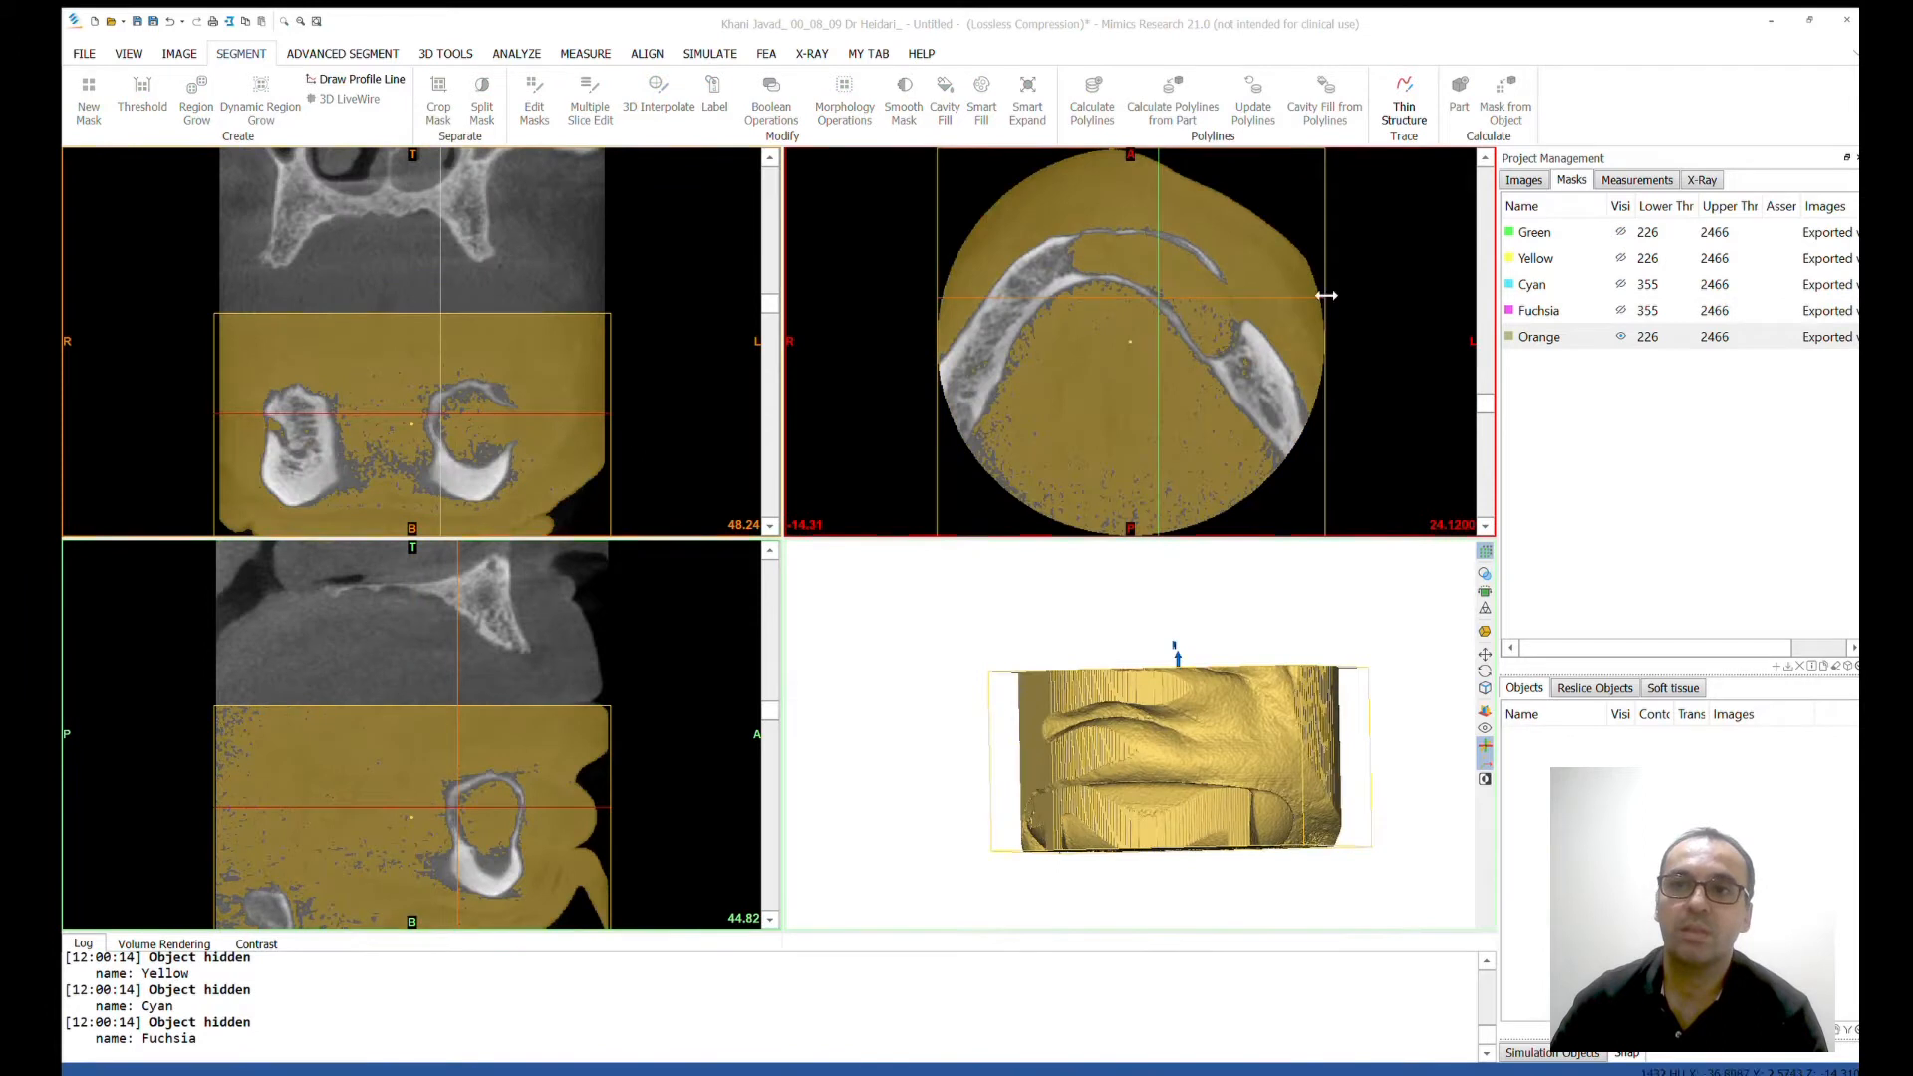
Crop the Orange mask to a box around the cyst with thresholds -62 to 381 and subtract Fuchsia from it as cyst
drag(1326, 295, 1263, 295)
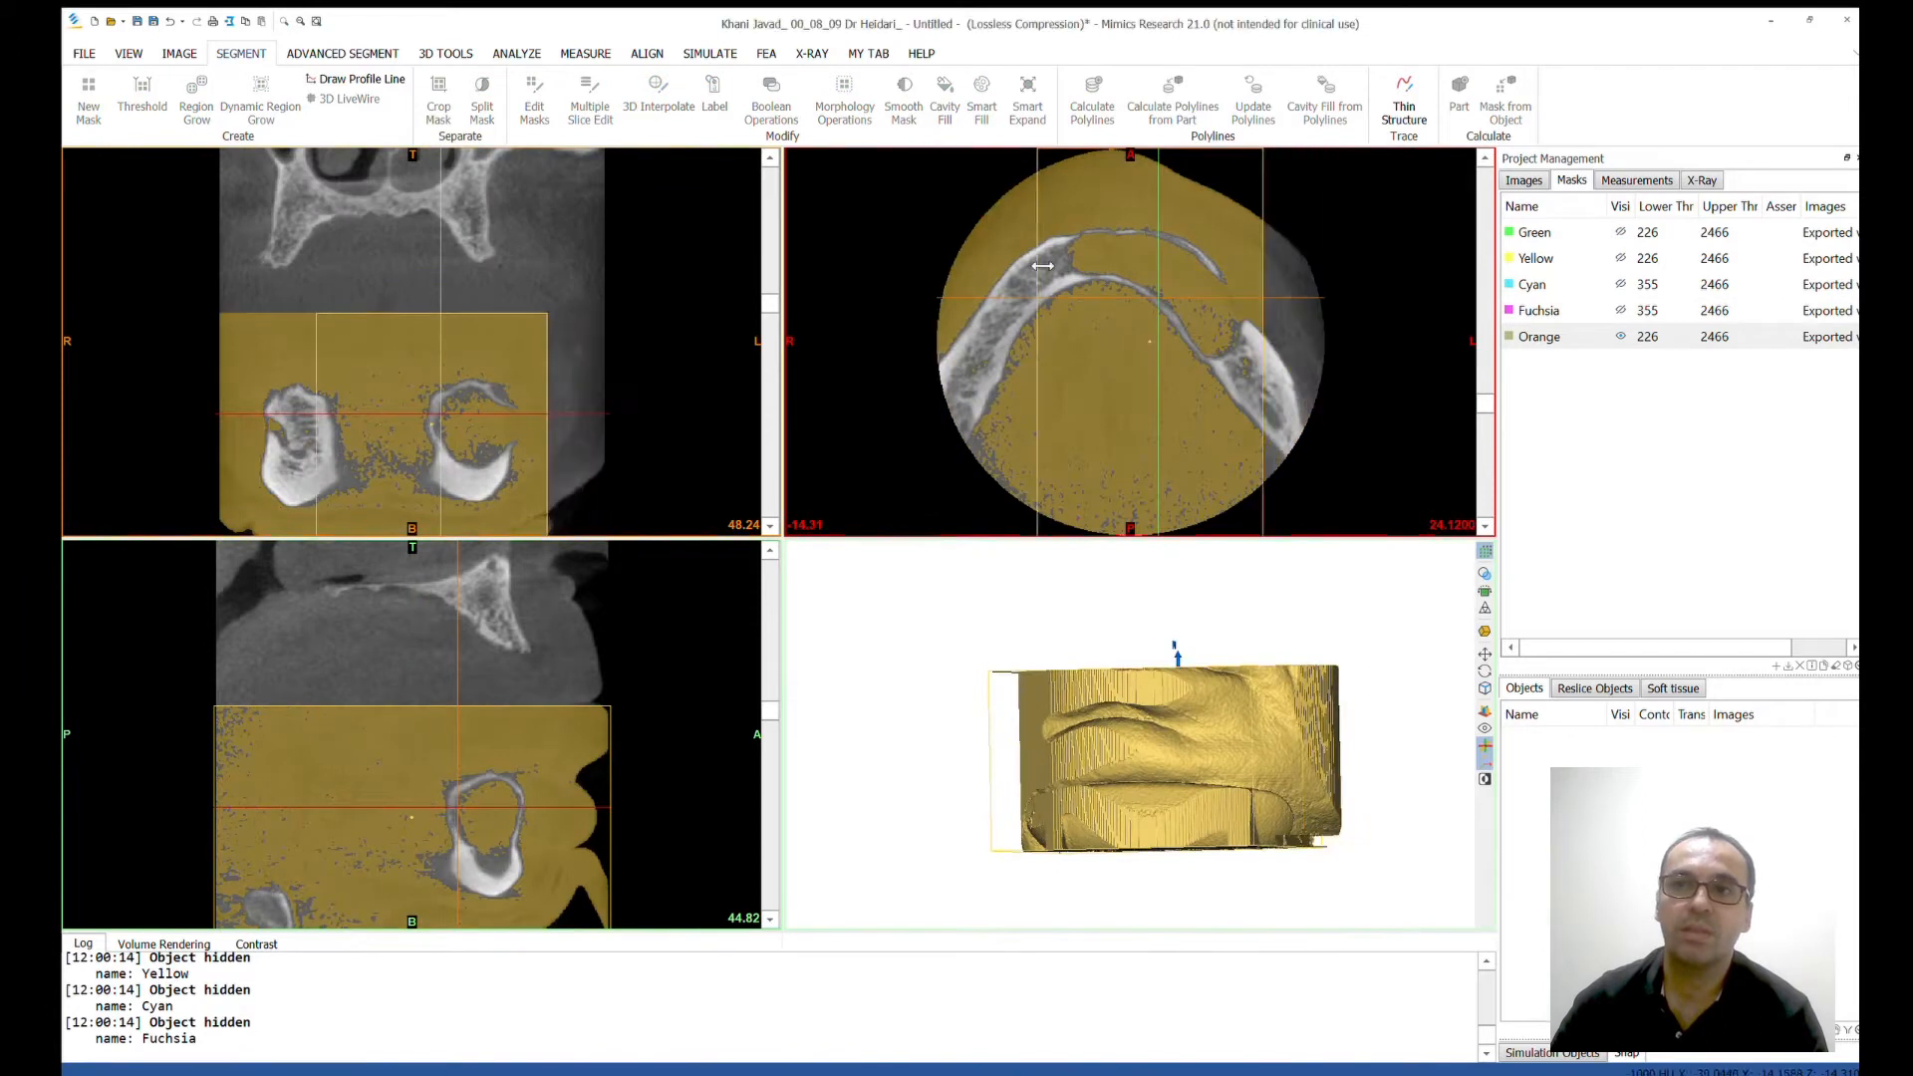
drag(938, 299, 1040, 299)
drag(1150, 151, 1151, 213)
drag(1151, 533, 1150, 388)
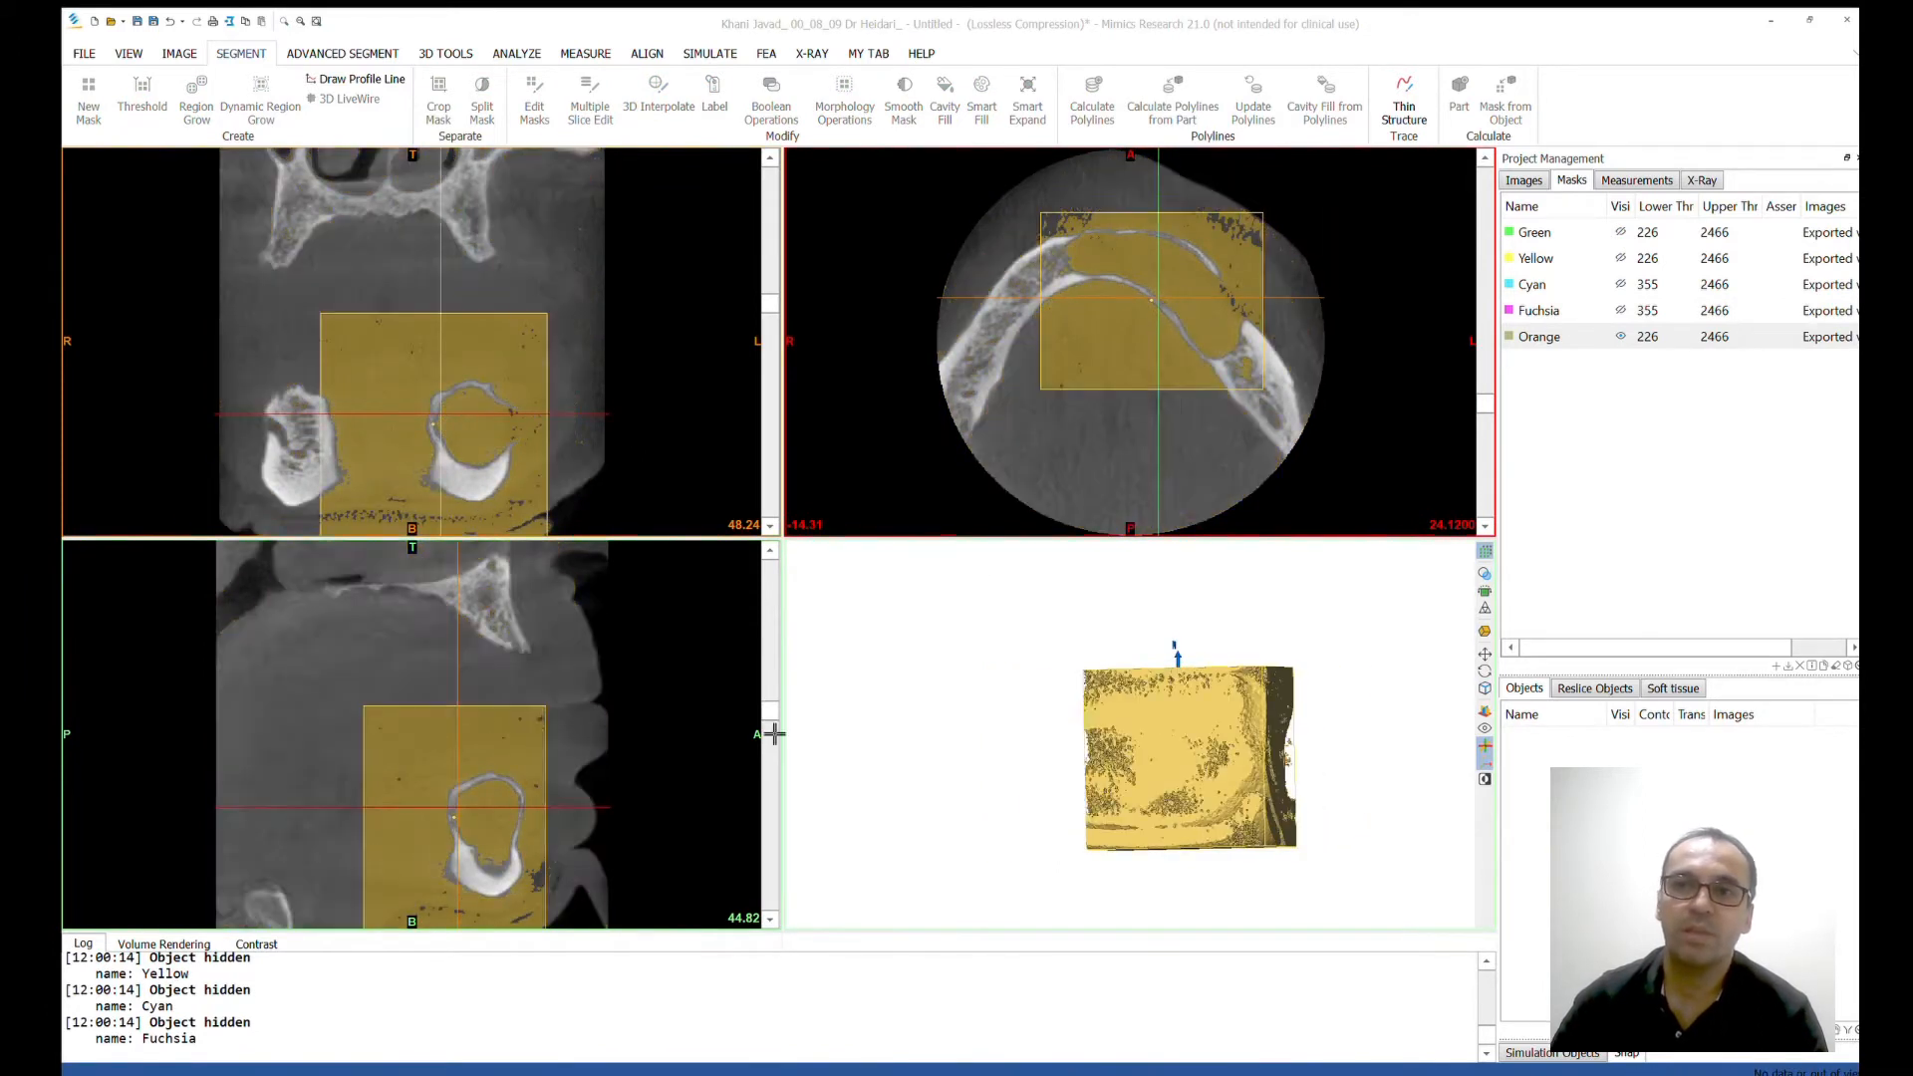
right_drag(1020, 644, 1056, 697)
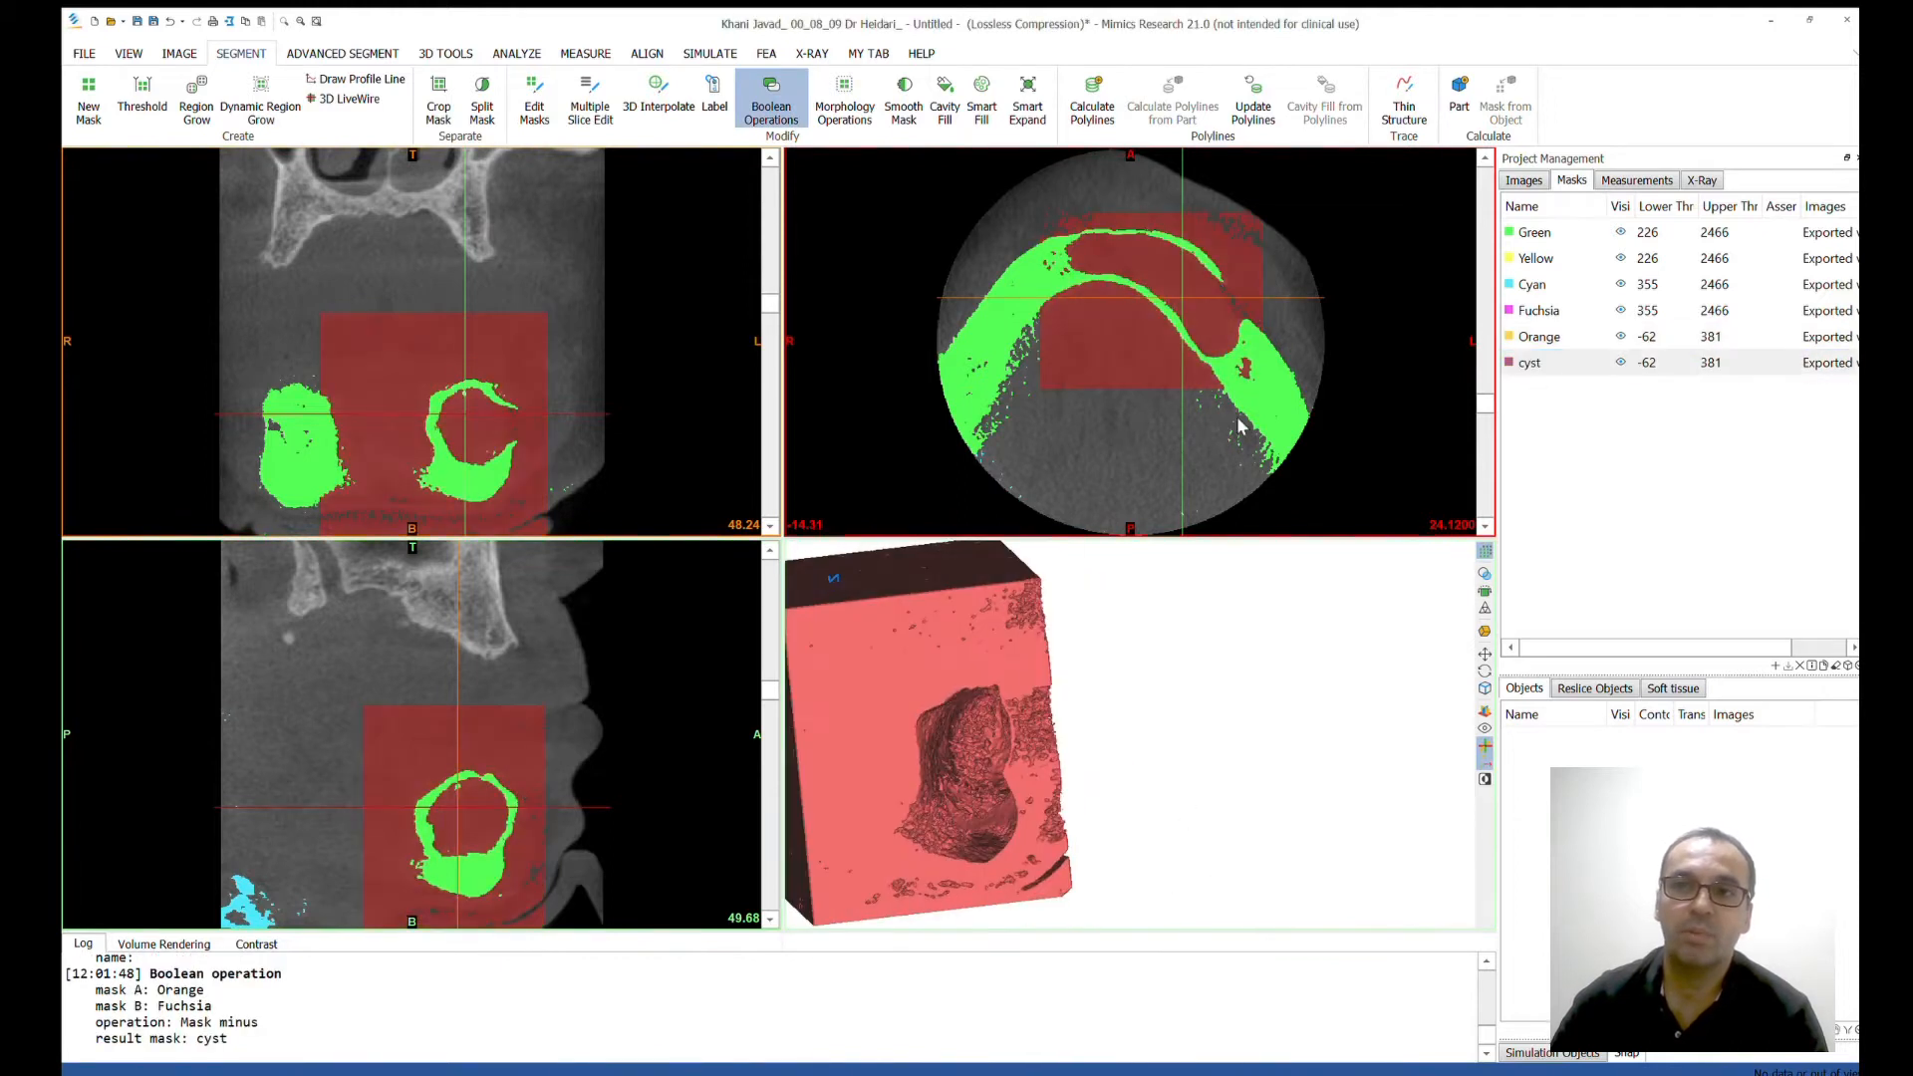
Erase the excess volume around the lesion from the cyst mask in 3D and region-grow the lesion into a new mask
click(534, 100)
right_drag(852, 870, 1281, 827)
right_drag(1046, 652, 1103, 755)
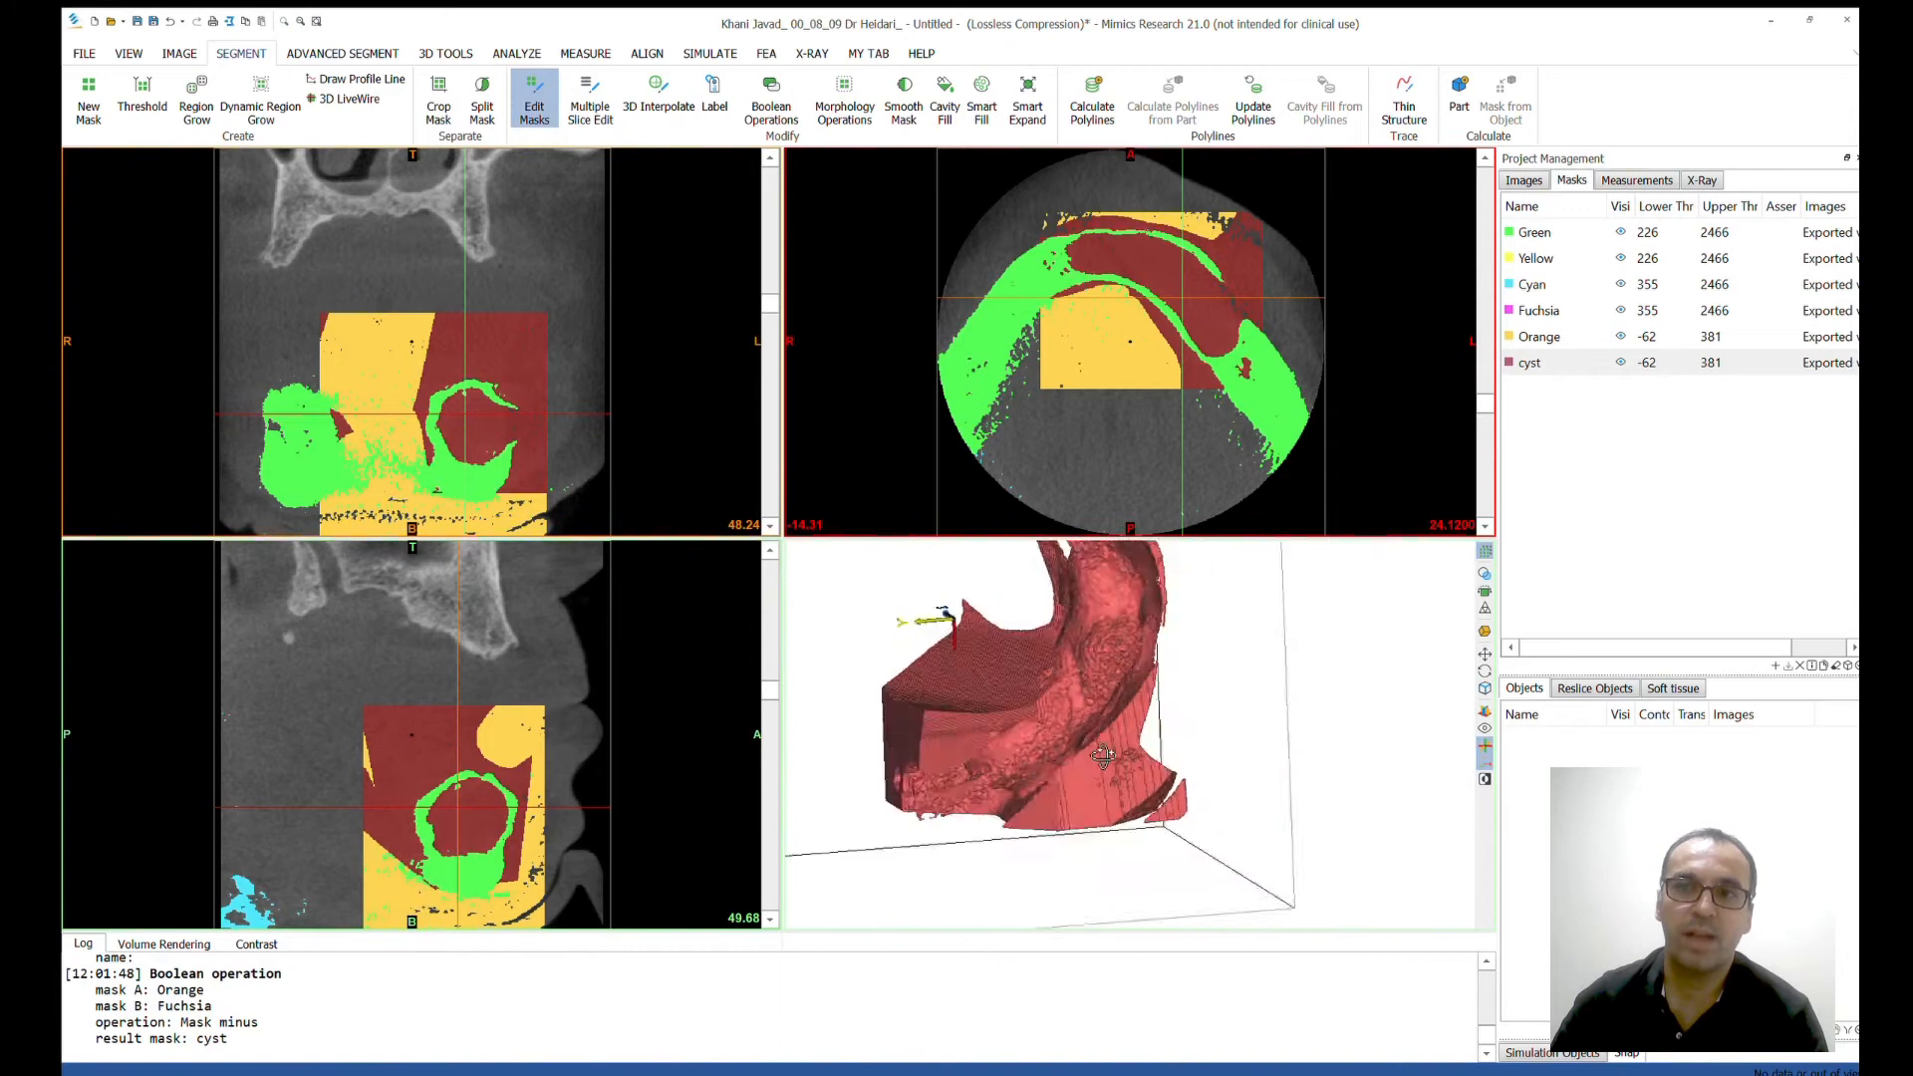
right_drag(1338, 827, 915, 546)
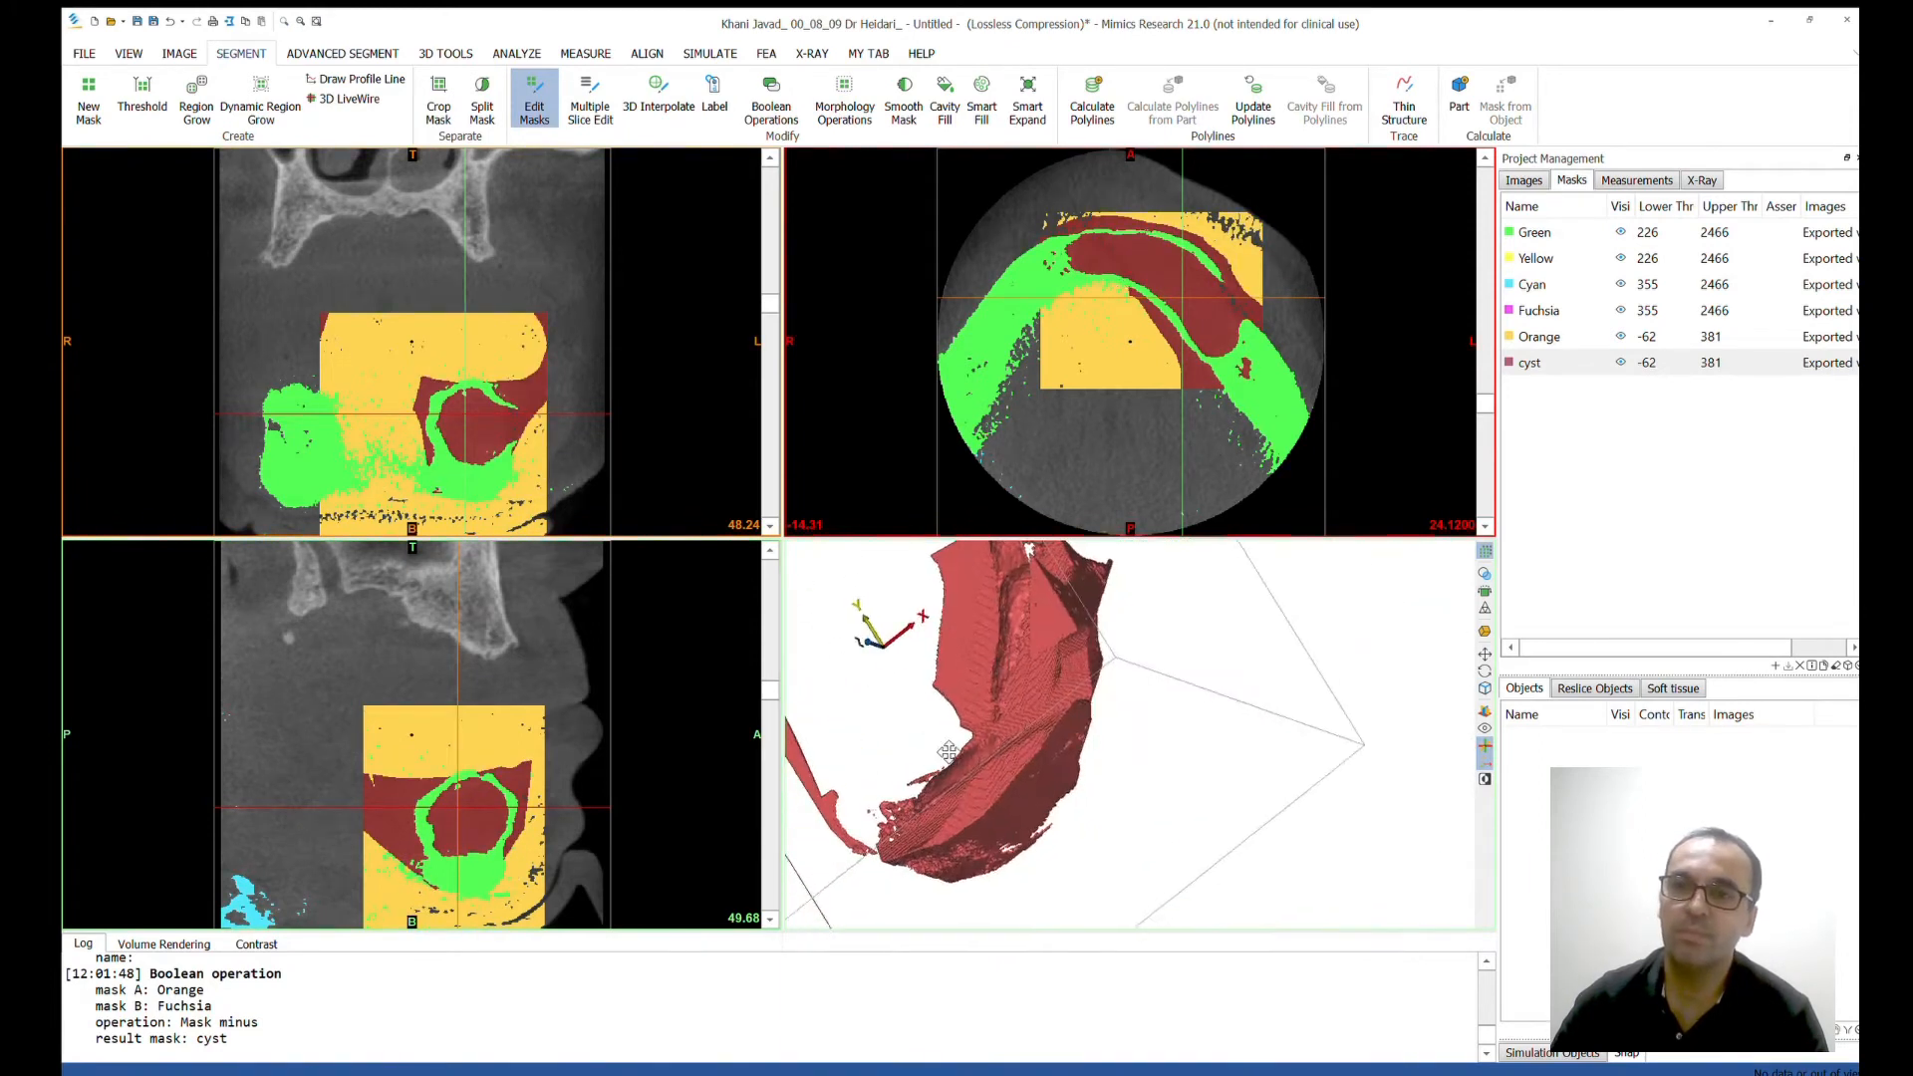
right_drag(948, 764, 812, 687)
right_drag(1002, 714, 1262, 786)
right_drag(1076, 765, 984, 850)
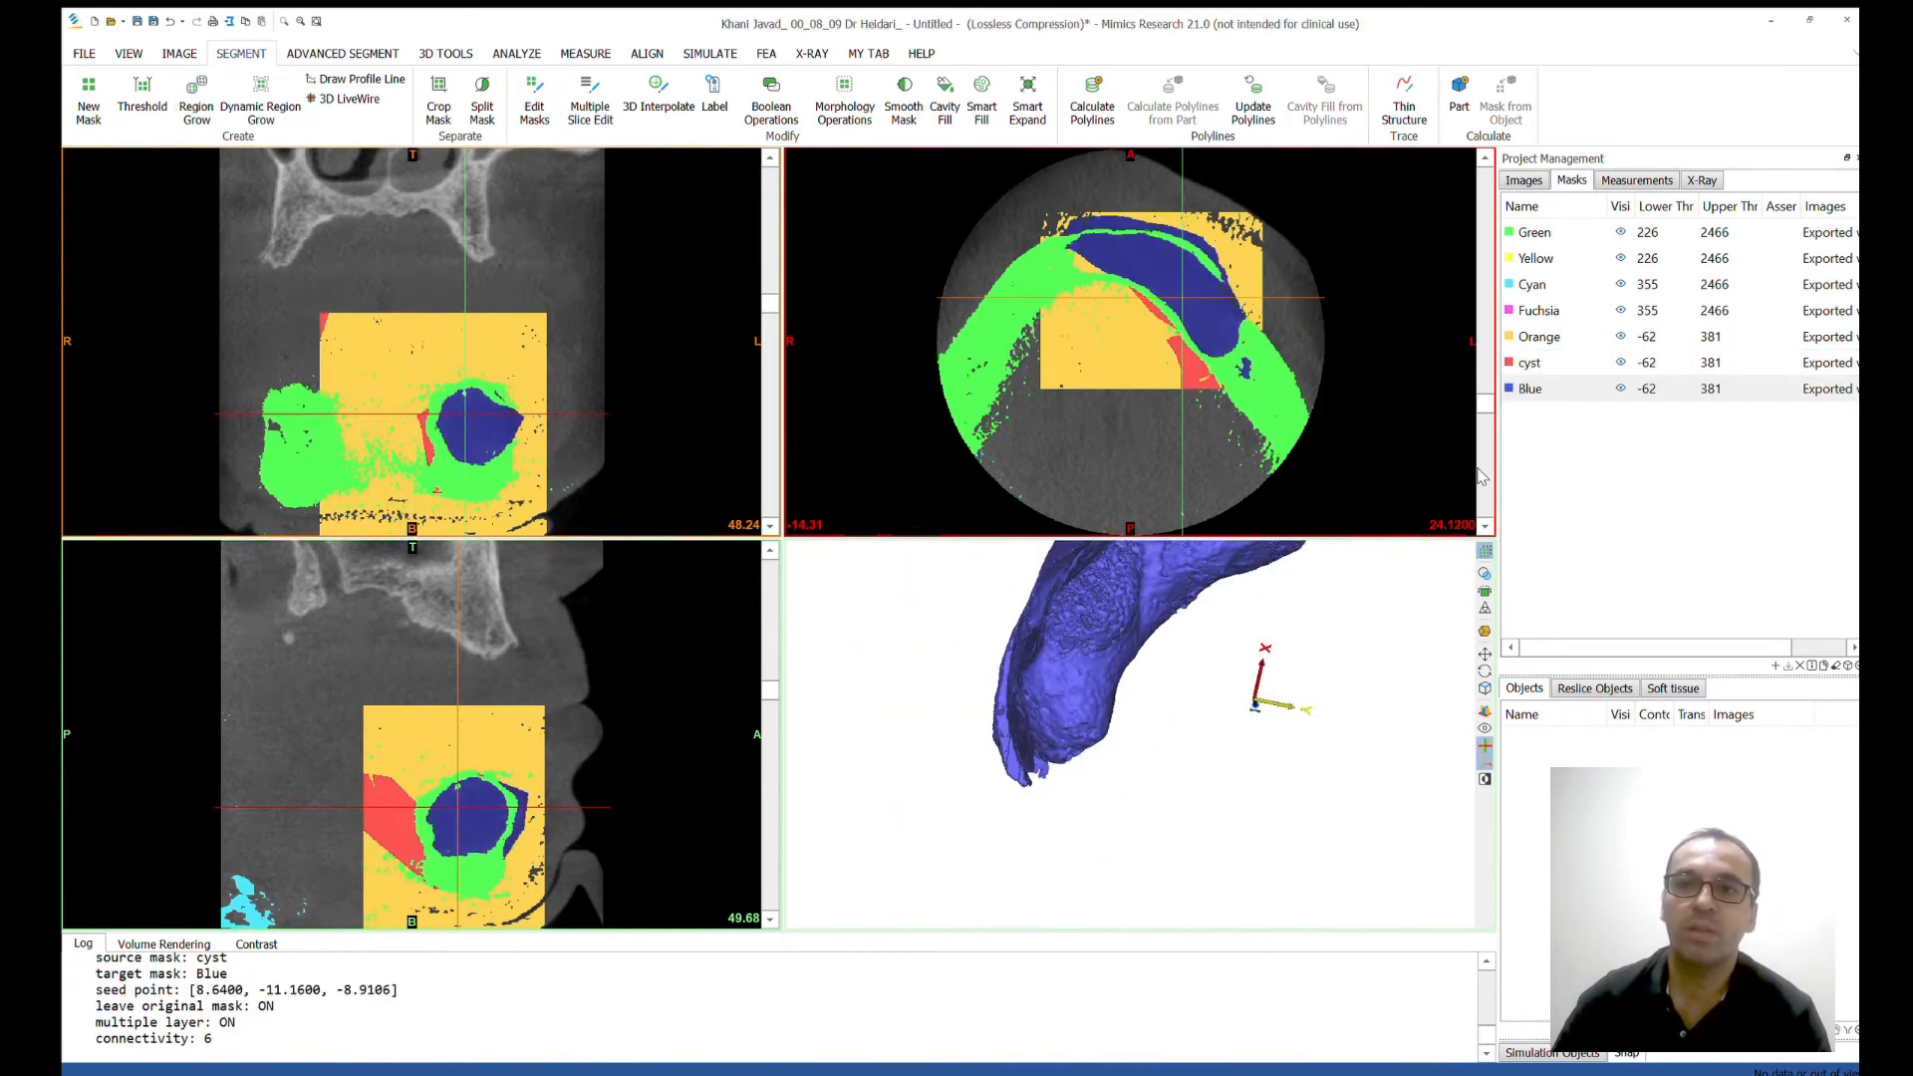
Cut away the thin outer sheet connected to the cyst in the Blue mask's 3D preview
click(1554, 388)
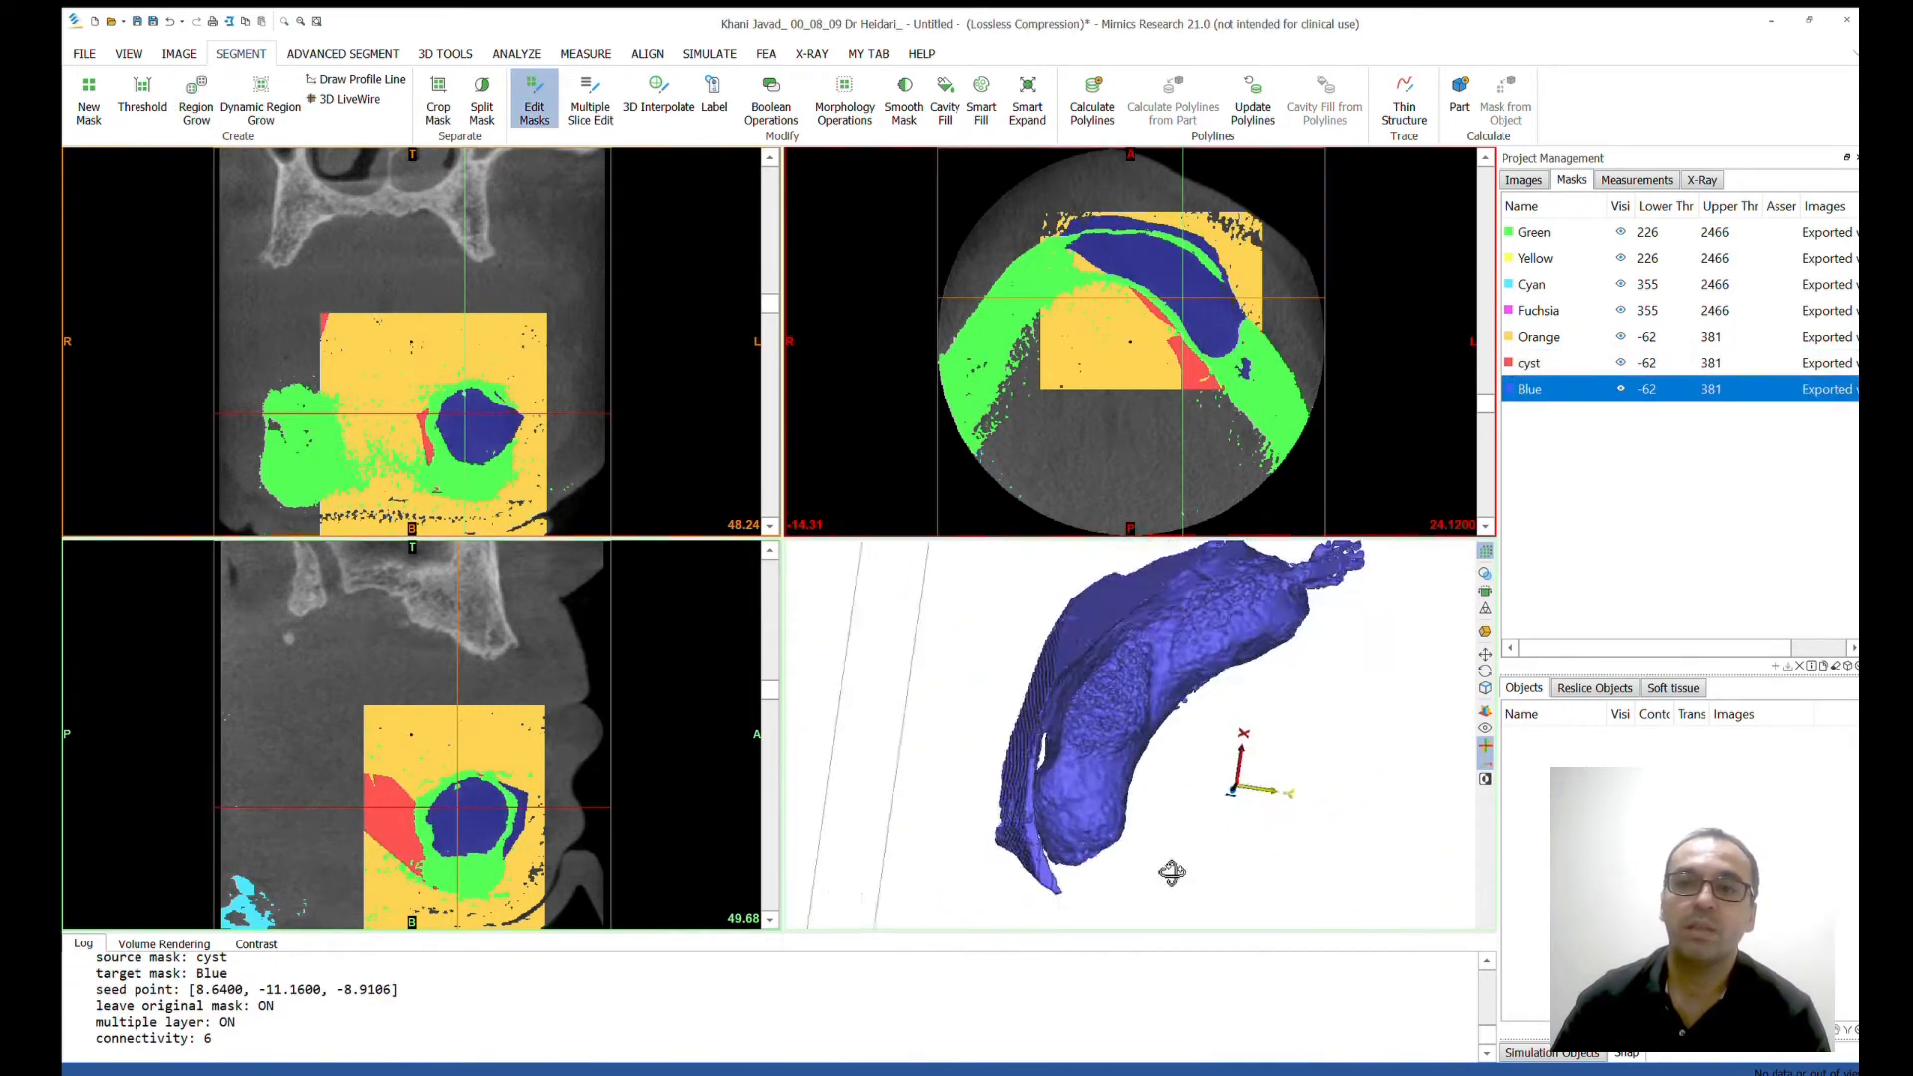
drag(1031, 732, 993, 754)
drag(863, 578, 864, 580)
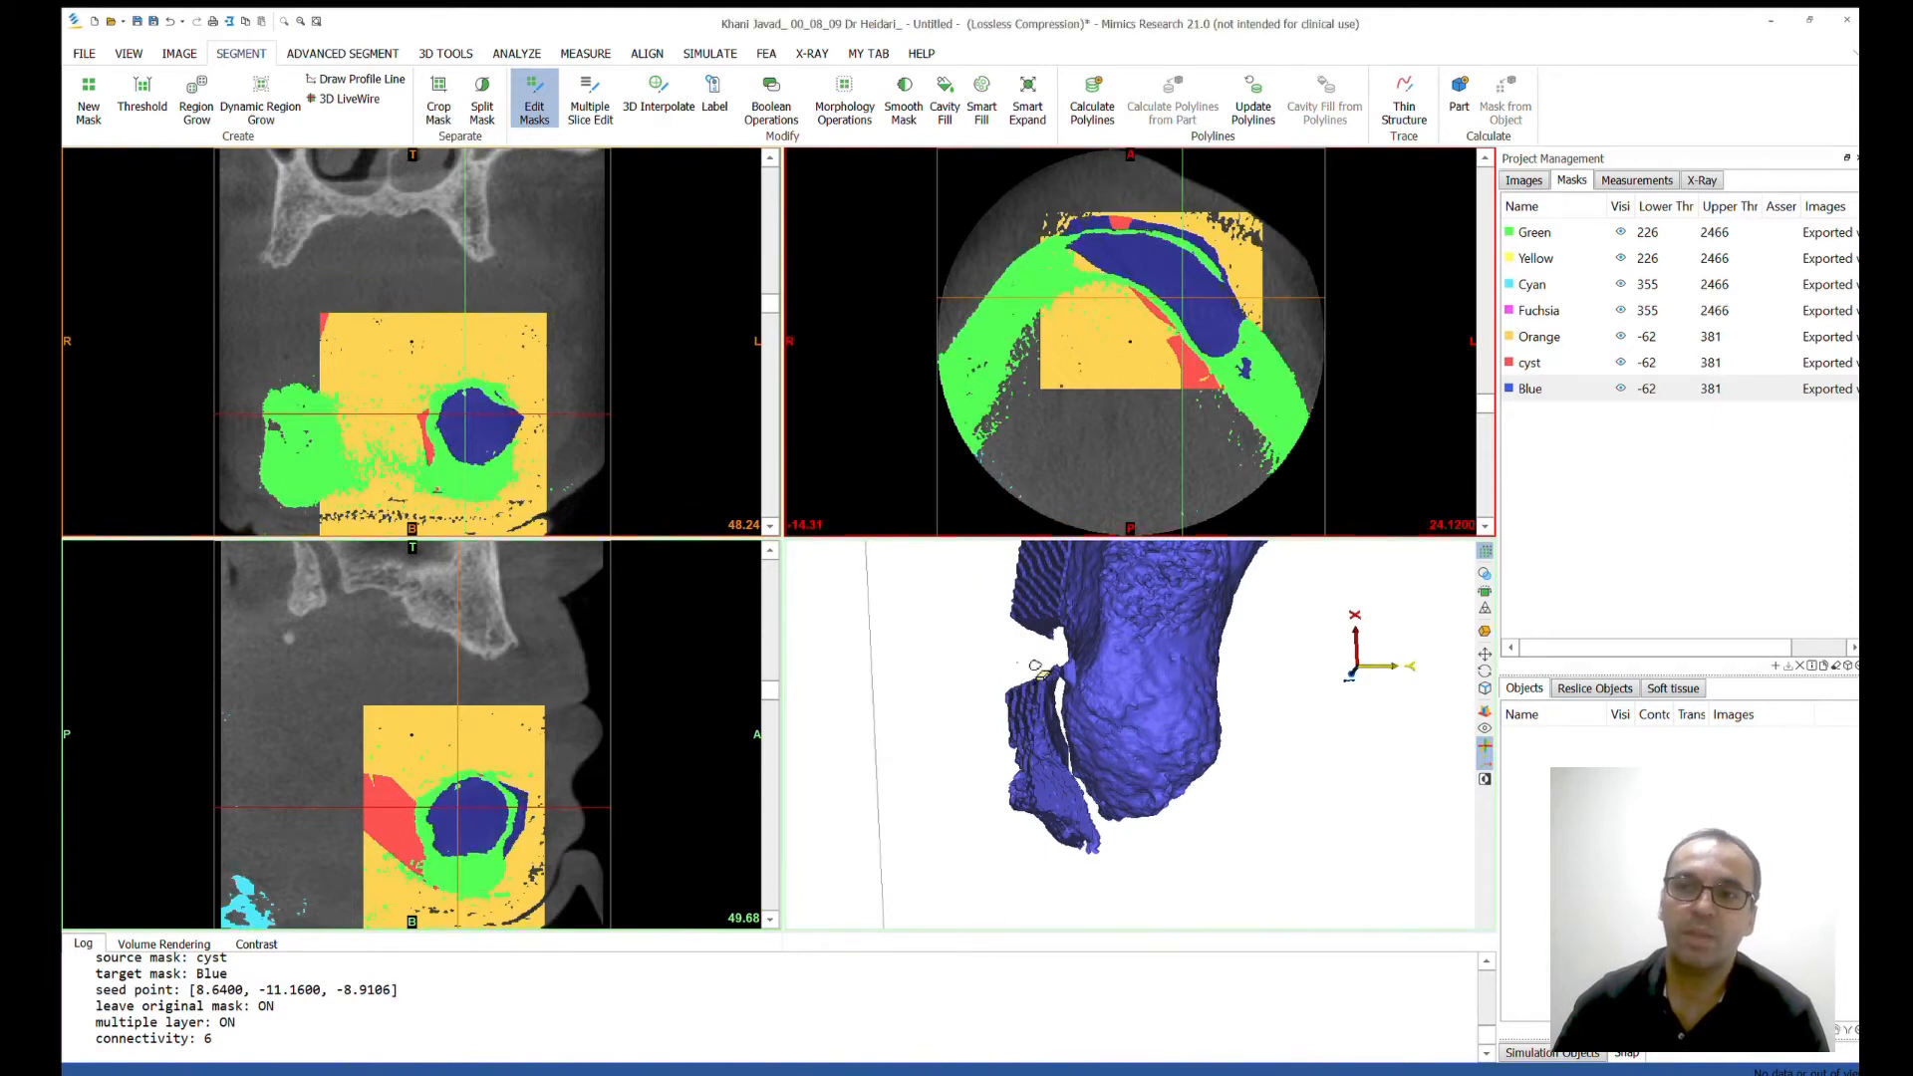
mouse_move(962, 724)
right_down()
mouse_move(1067, 704)
mouse_move(1085, 662)
right_up()
drag(1085, 662, 1191, 696)
mouse_move(1192, 695)
right_down()
mouse_move(1208, 764)
mouse_move(1159, 852)
mouse_move(1092, 845)
mouse_move(1298, 666)
mouse_move(1143, 725)
mouse_move(1114, 823)
mouse_move(1173, 704)
right_up()
key(ctrl+z)
drag(1173, 705, 1119, 697)
mouse_move(1119, 697)
right_down()
mouse_move(1375, 700)
mouse_move(1119, 555)
right_up()
Region-grow the main cyst body of the Blue mask into a new mask and select that mask
click(195, 99)
click(1106, 728)
click(1542, 414)
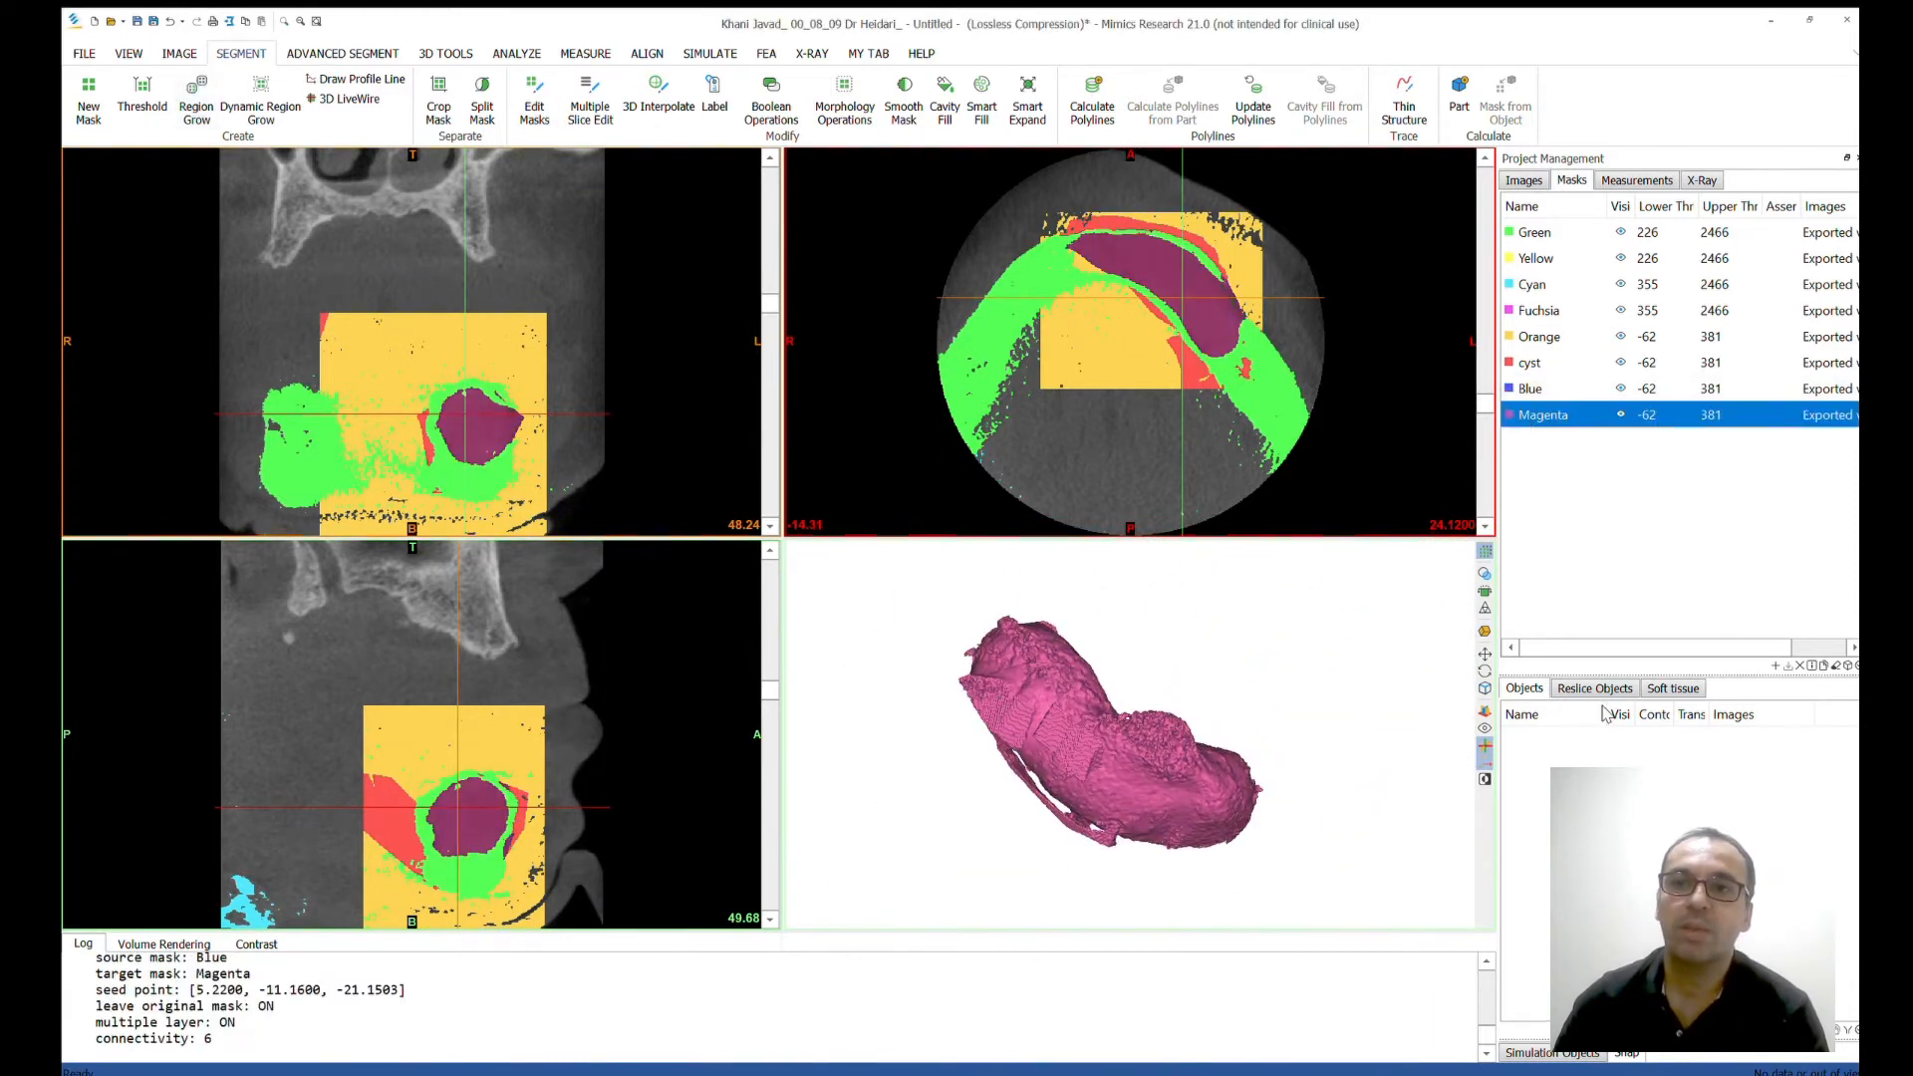
Erase the remaining outer strips and loose edges around the cyst in the Magenta mask
click(534, 98)
scroll(1123, 852, up, 3)
mouse_move(1123, 852)
right_down()
mouse_move(1072, 593)
mouse_move(1153, 684)
mouse_move(1051, 659)
mouse_move(875, 790)
mouse_move(1216, 914)
mouse_move(986, 842)
mouse_move(923, 737)
right_up()
scroll(1049, 659, down, 3)
scroll(1215, 901, up, 3)
drag(923, 738, 854, 803)
scroll(902, 767, down, 5)
mouse_move(902, 767)
right_down()
mouse_move(981, 717)
mouse_move(912, 688)
right_up()
drag(912, 687, 877, 663)
scroll(956, 717, down, 2)
mouse_move(957, 717)
right_down()
mouse_move(1069, 779)
mouse_move(990, 708)
right_up()
scroll(986, 711, down, 2)
scroll(951, 713, up, 6)
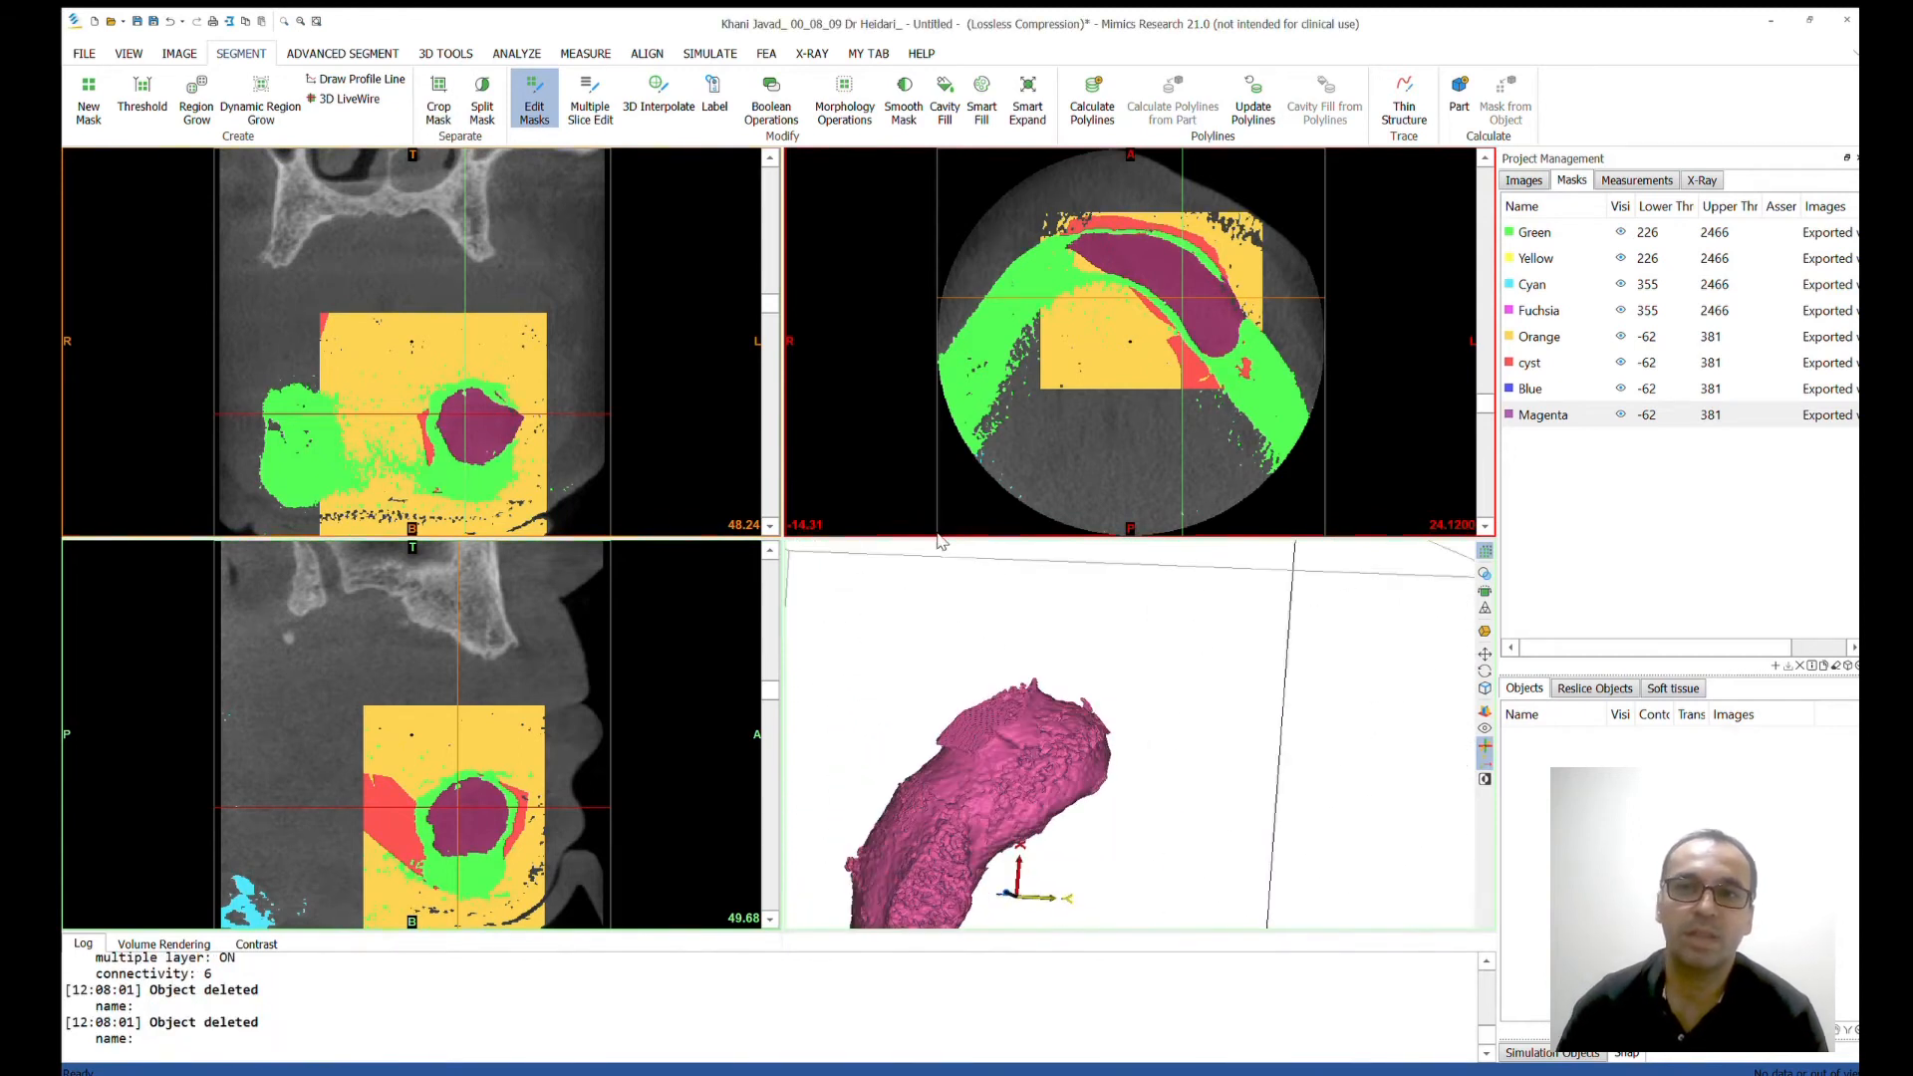
key(Escape)
Try region-growing the cyst from the Magenta mask into another mask, and delete the resulting mask
click(195, 100)
click(1224, 309)
scroll(1089, 794, down, 3)
right_drag(1089, 794, 1341, 585)
scroll(1341, 585, up, 3)
click(1542, 440)
key(Delete)
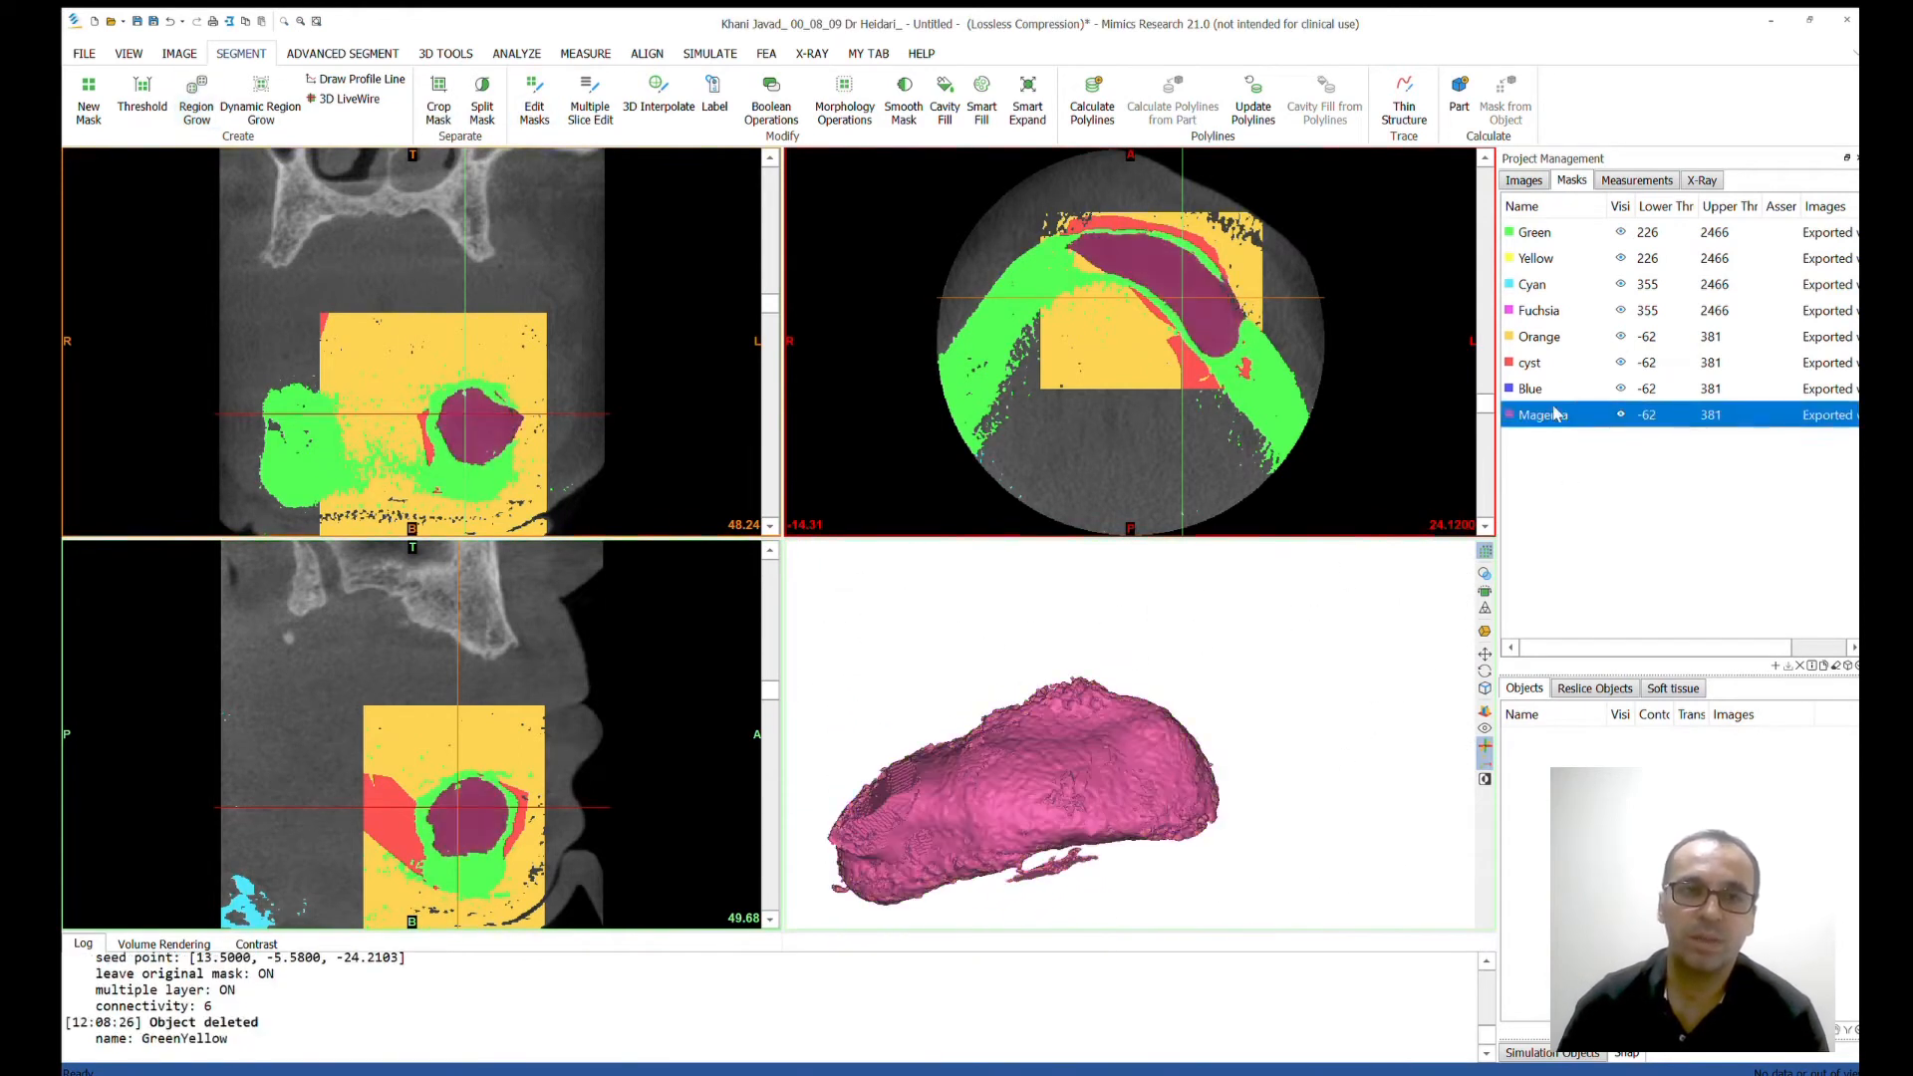
Erase the loose fragment below the cyst from the Magenta mask and undo the extra cut at its edge
click(533, 100)
drag(1046, 874, 1047, 882)
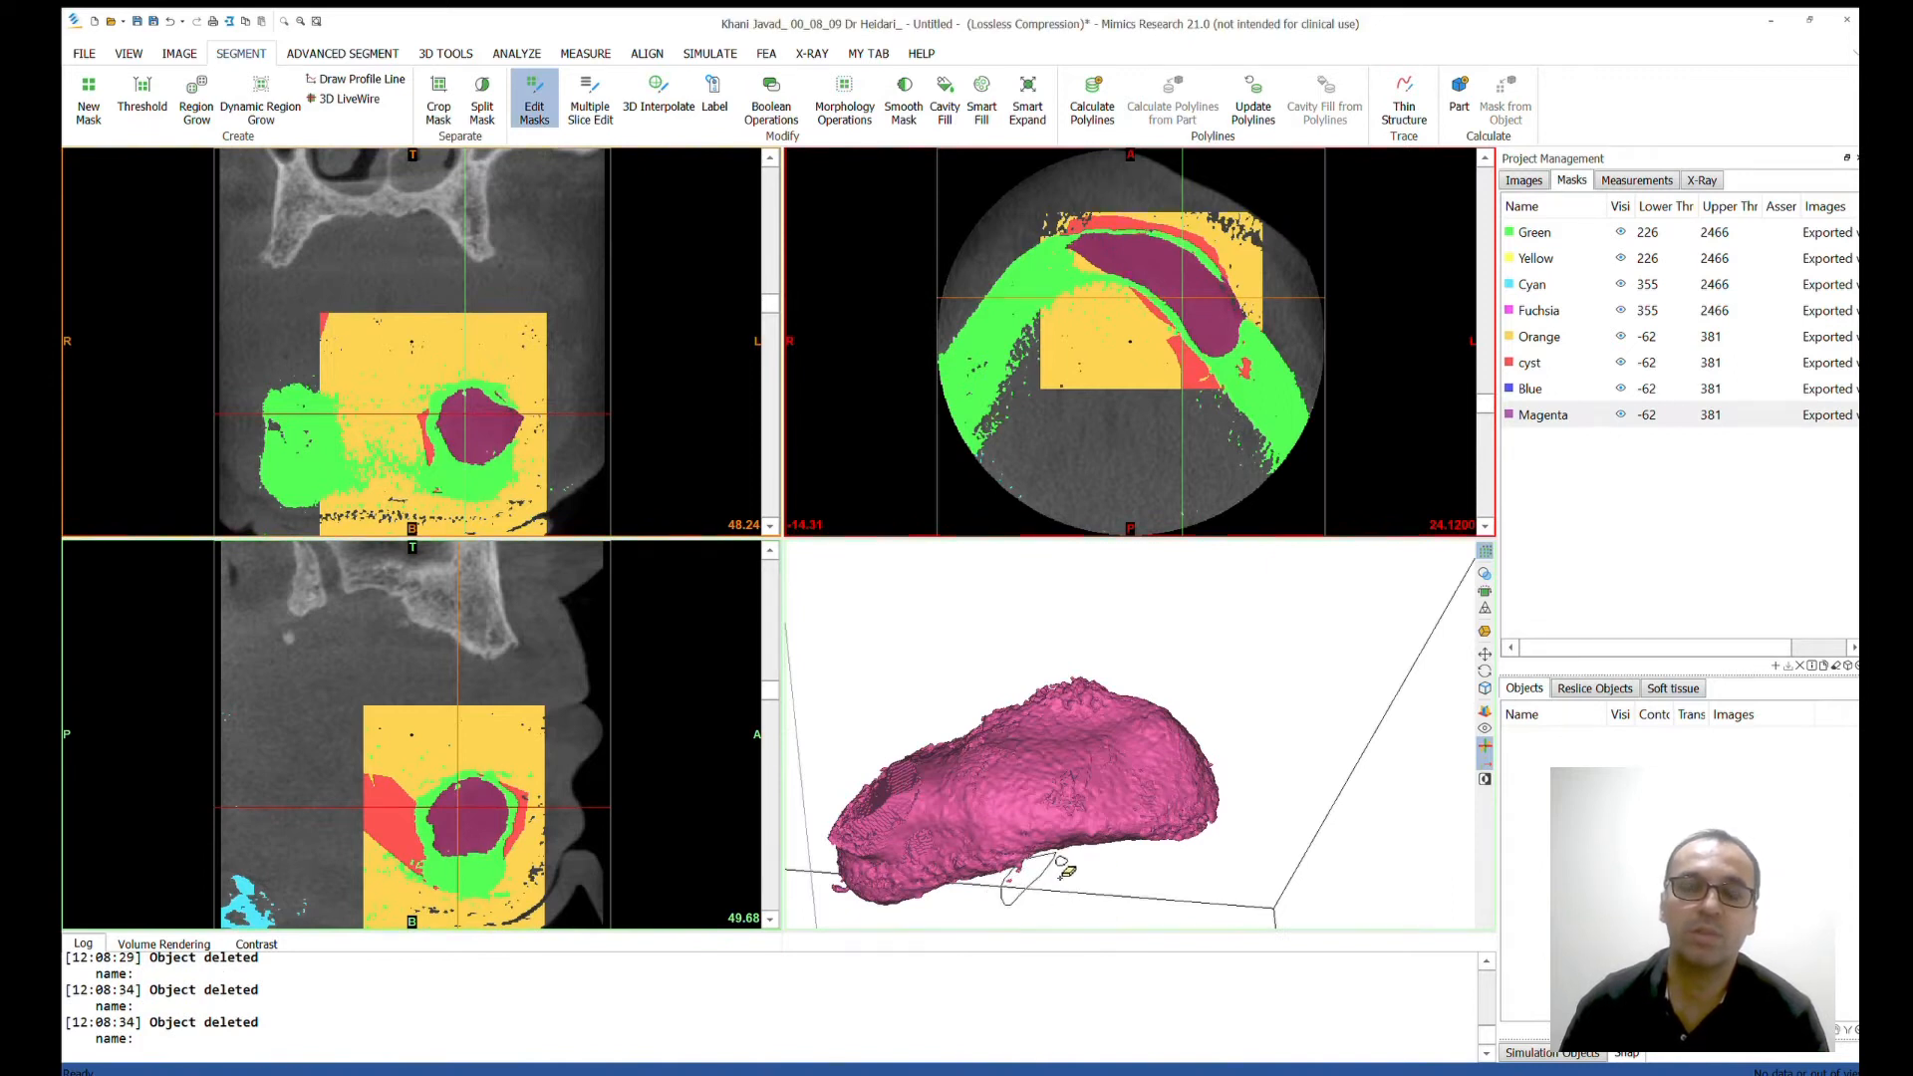
right_drag(843, 754, 1223, 732)
mouse_move(1220, 712)
mouse_down()
mouse_move(1270, 772)
mouse_move(1214, 727)
mouse_up()
key(ctrl+z)
scroll(1213, 724, down, 3)
right_drag(1260, 697, 877, 642)
Compare the 3D previews of the Green, Cyan, Fuchsia and Magenta masks
click(1620, 232)
key(Escape)
click(1620, 232)
click(1483, 550)
click(1484, 548)
right_drag(1282, 727, 1395, 727)
click(1619, 414)
click(1534, 232)
click(1531, 284)
mouse_move(1245, 718)
right_down()
mouse_move(1176, 727)
mouse_move(1305, 697)
mouse_move(1268, 735)
right_up()
click(1535, 310)
click(1525, 414)
click(1620, 414)
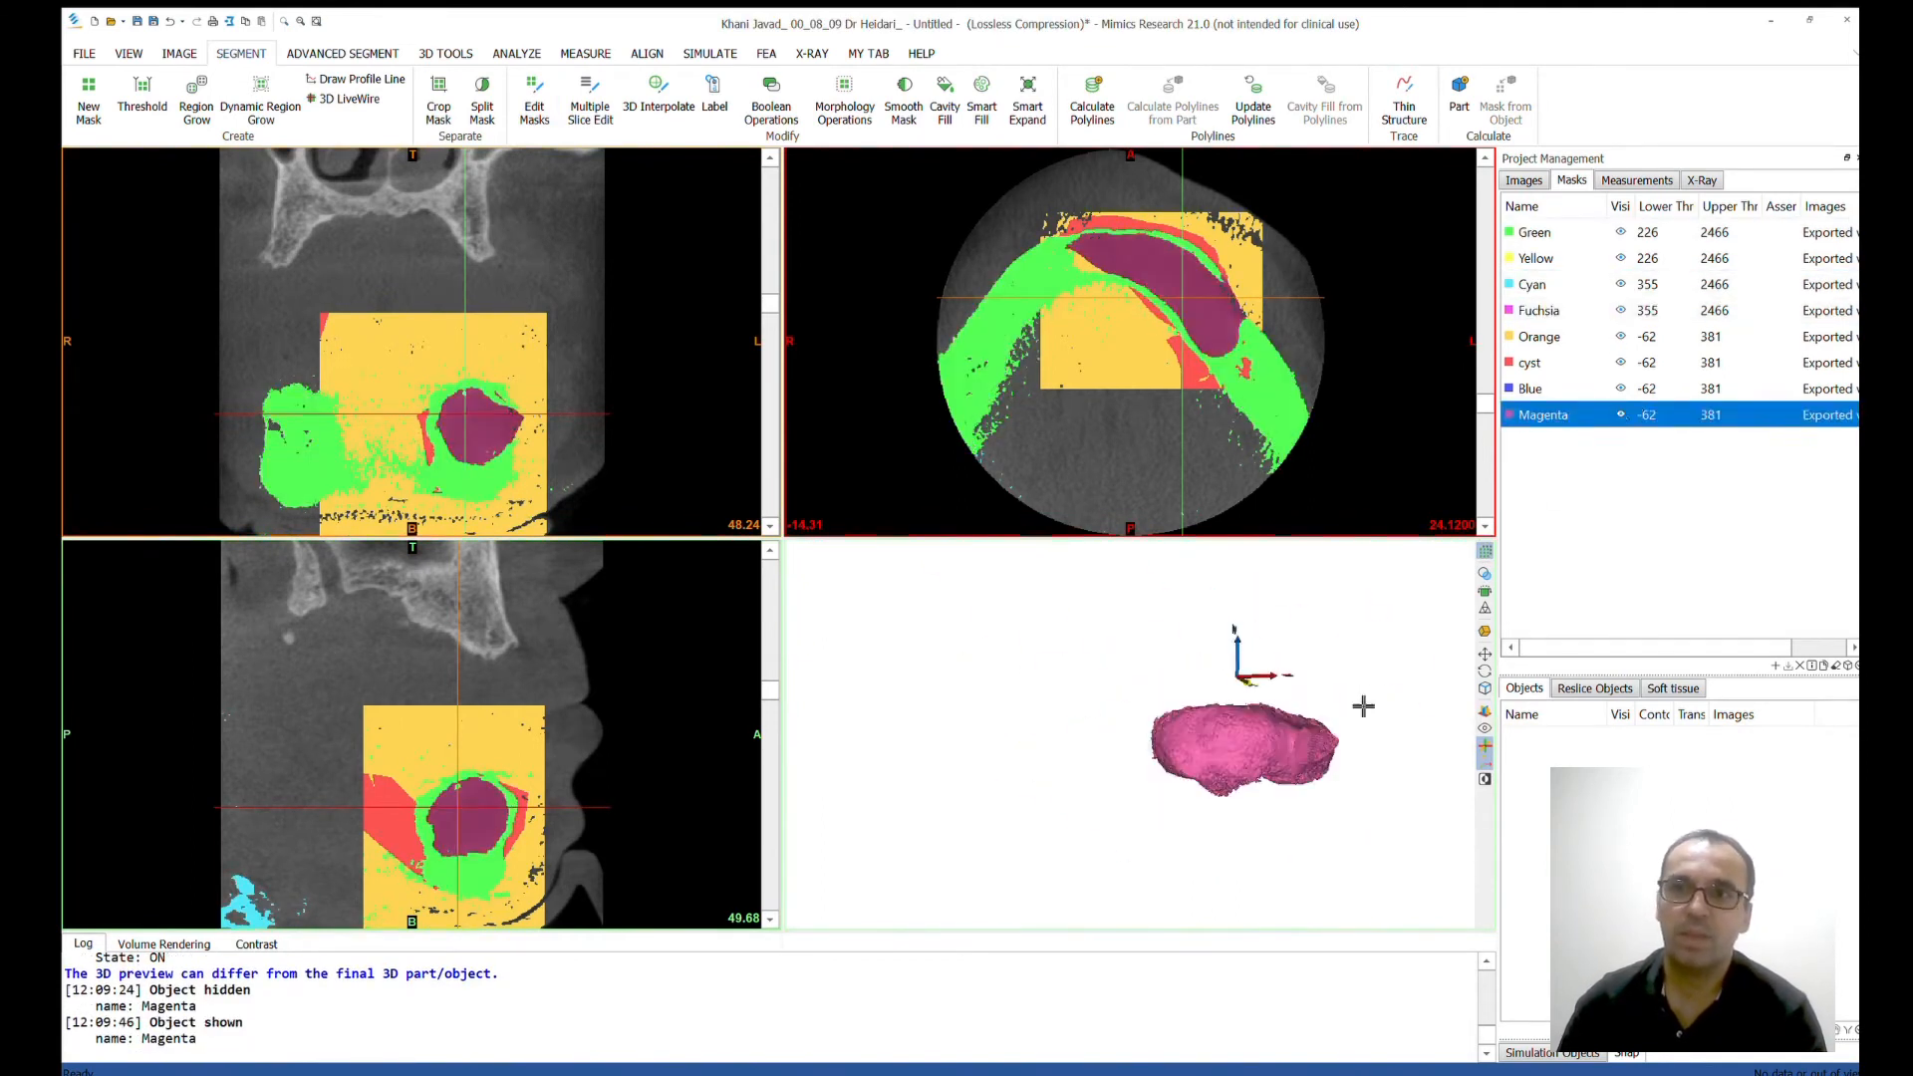
Rename the Magenta mask "cyst croped" and the Fuchsia mask "bone"
double_click(1526, 416)
text(cyst croped)
click(1539, 310)
click(1547, 312)
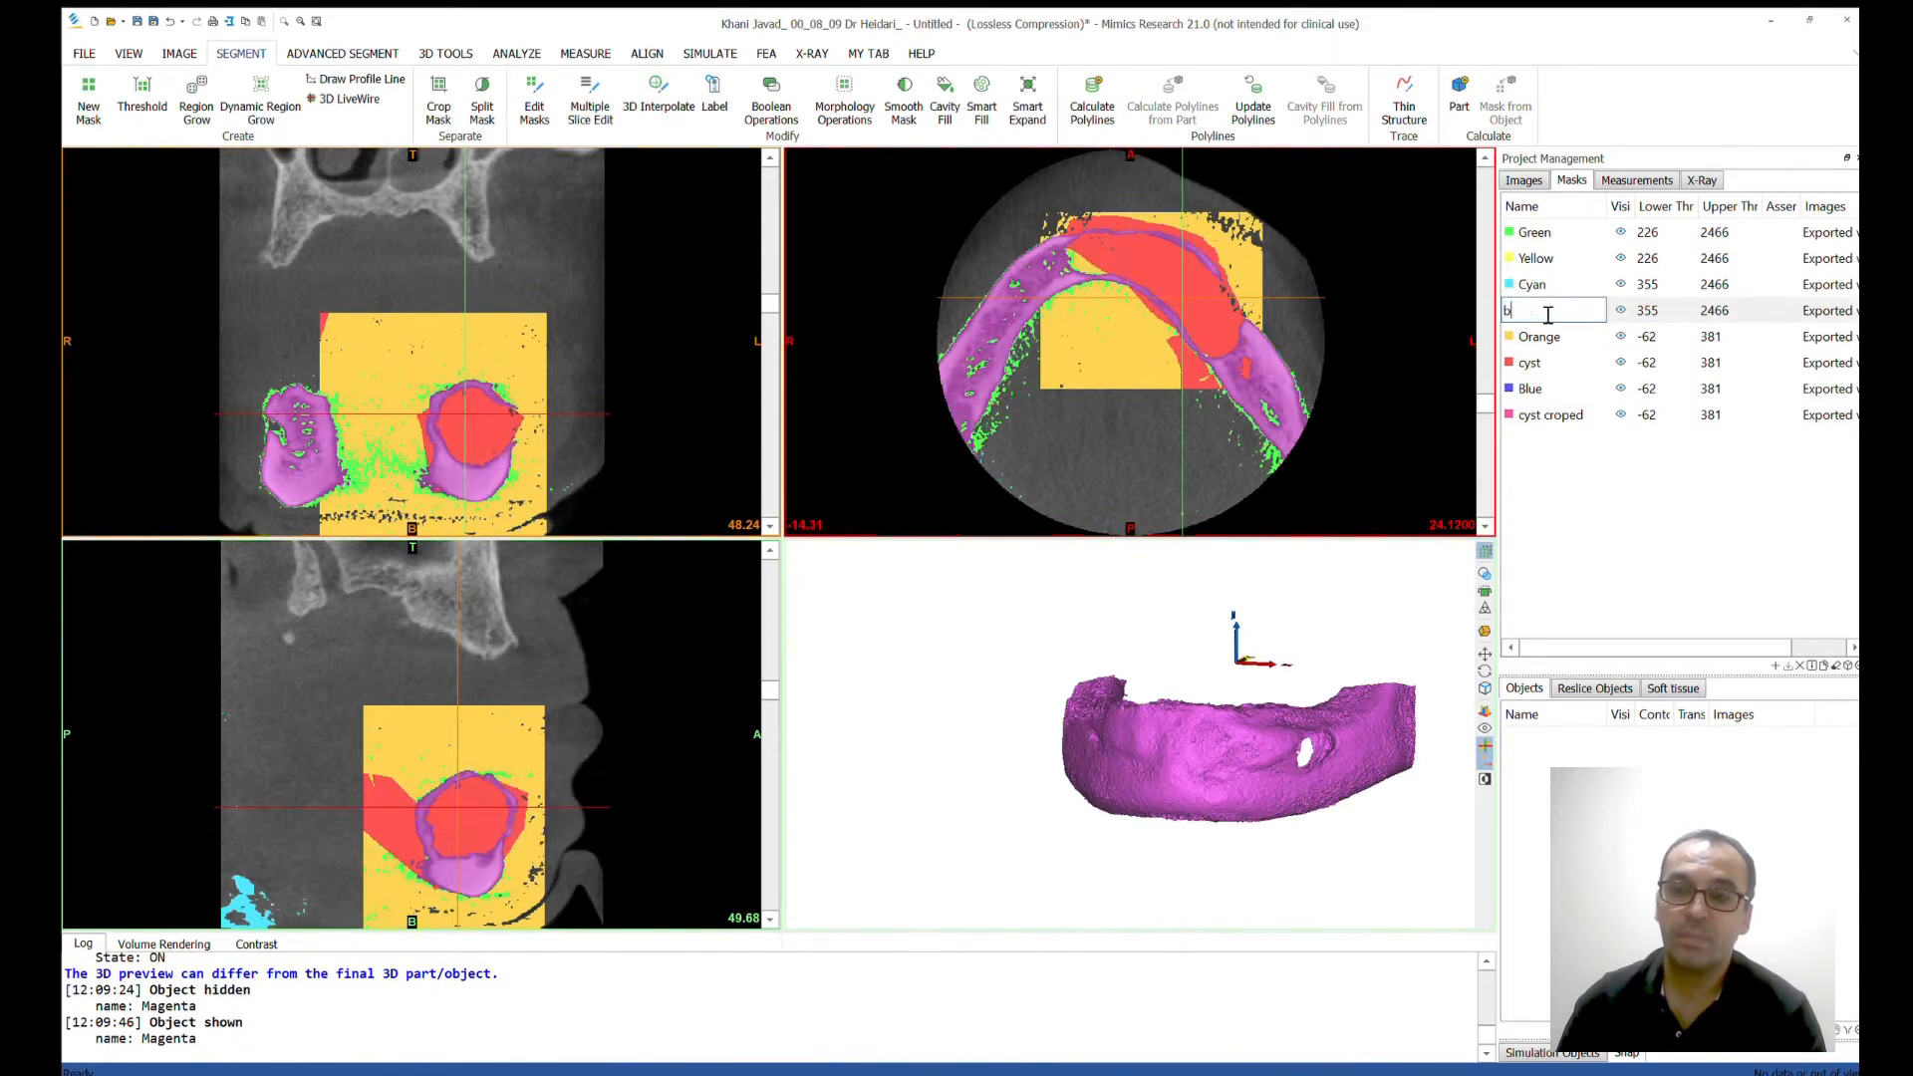
key(Return)
Calculate 3D parts from the bone and cyst croped masks
click(1029, 615)
click(1550, 410)
click(1459, 98)
click(1033, 625)
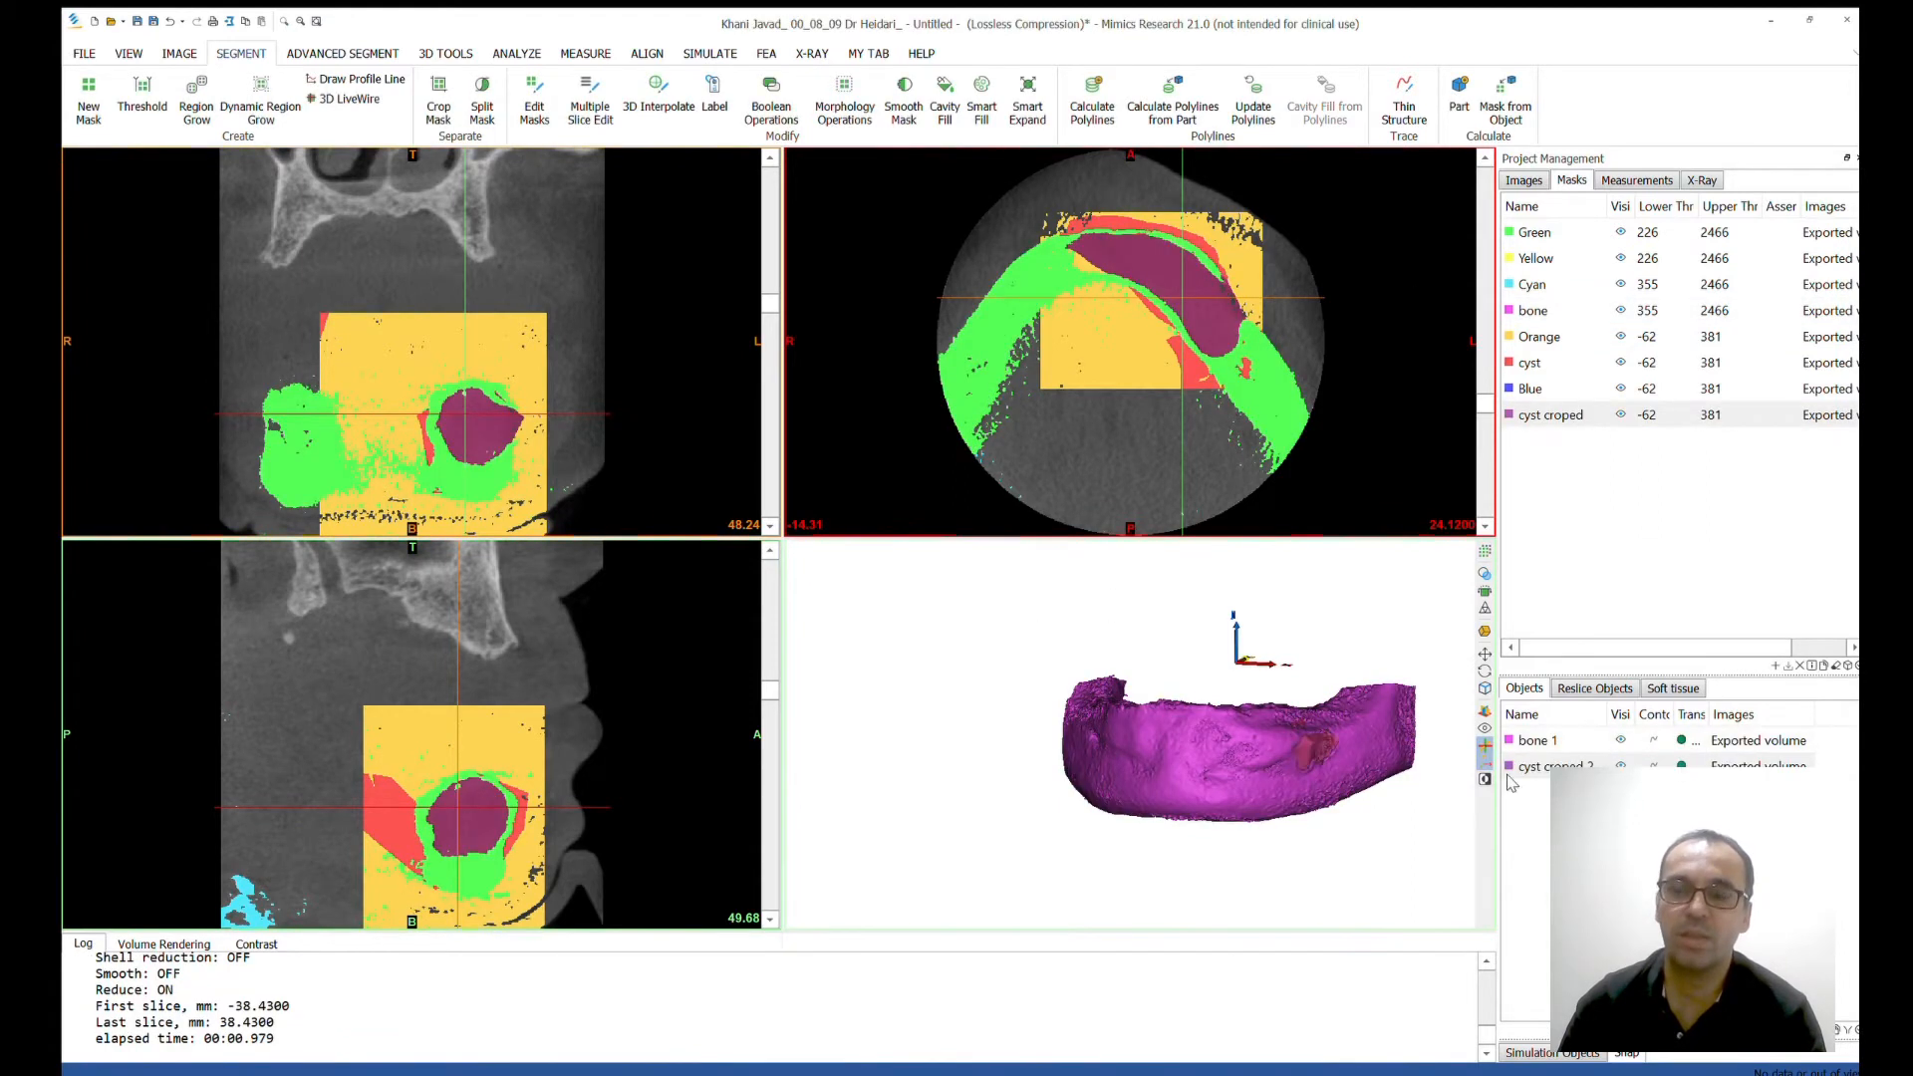
Hide the cyst part so that only the bone part is shown in 3D
right_drag(1393, 774, 1384, 827)
double_click(1536, 739)
click(1620, 765)
right_drag(1245, 777, 1290, 768)
Trace the nerve canal as a thin structure through successive coronal slices up to the cyst opening, and name it nerve
click(1186, 265)
scroll(1186, 265, down, 10)
click(1177, 281)
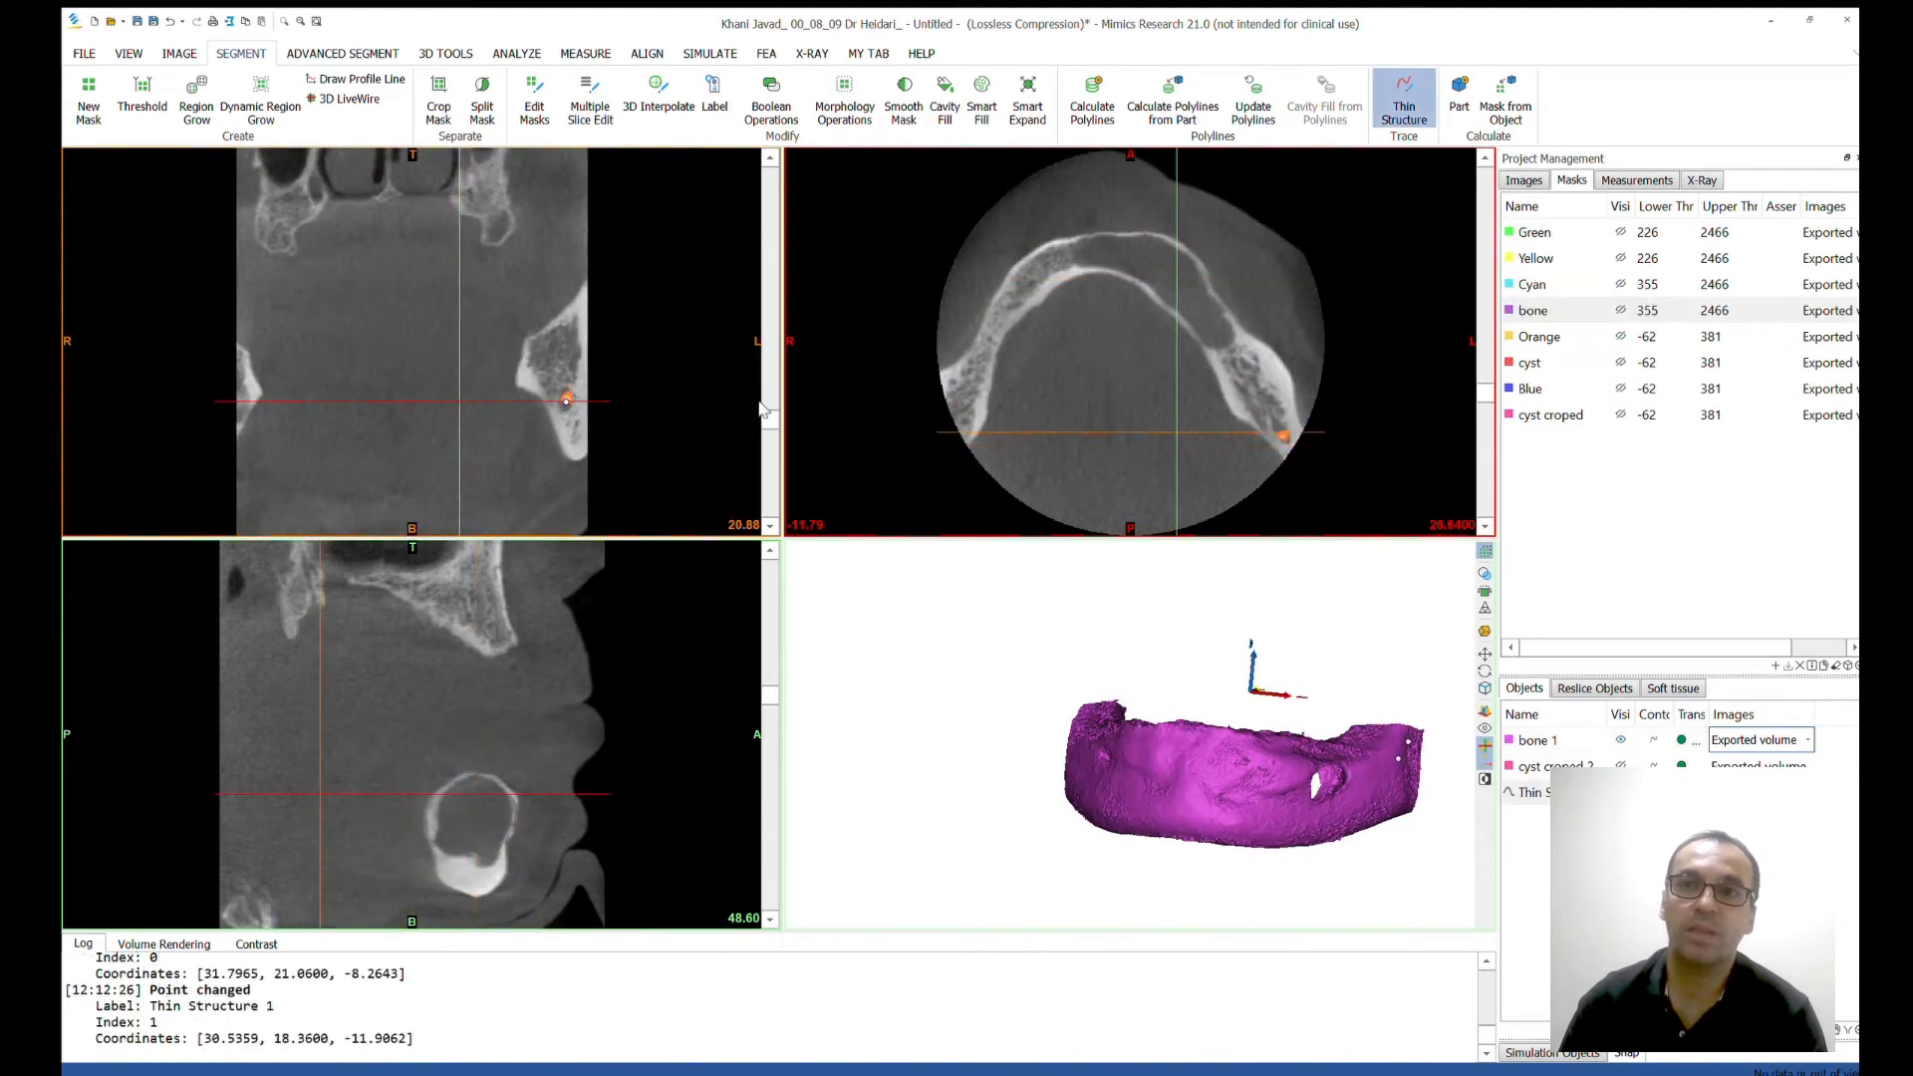
click(547, 419)
drag(768, 417, 768, 373)
click(529, 439)
mouse_move(768, 372)
mouse_down()
mouse_move(802, 367)
mouse_move(768, 336)
mouse_up()
click(517, 447)
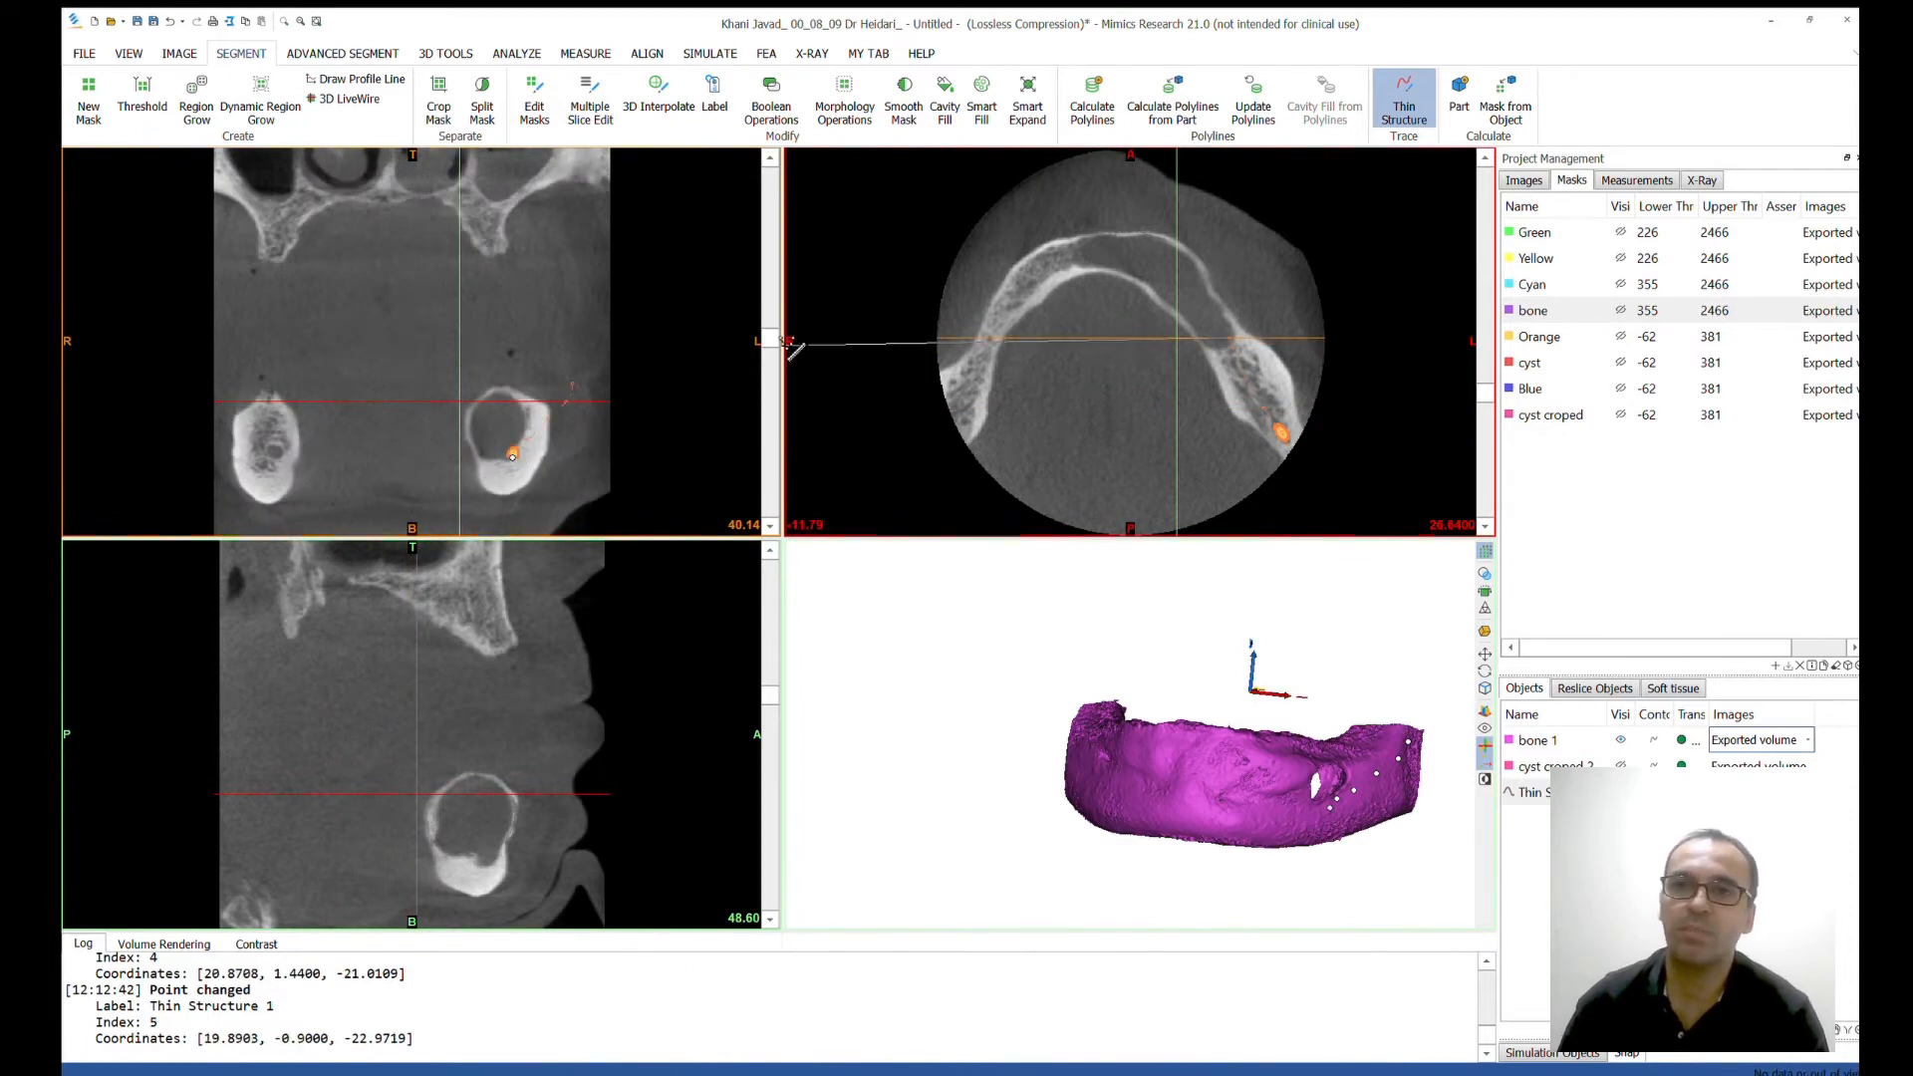
drag(767, 328, 769, 288)
click(507, 458)
click(503, 450)
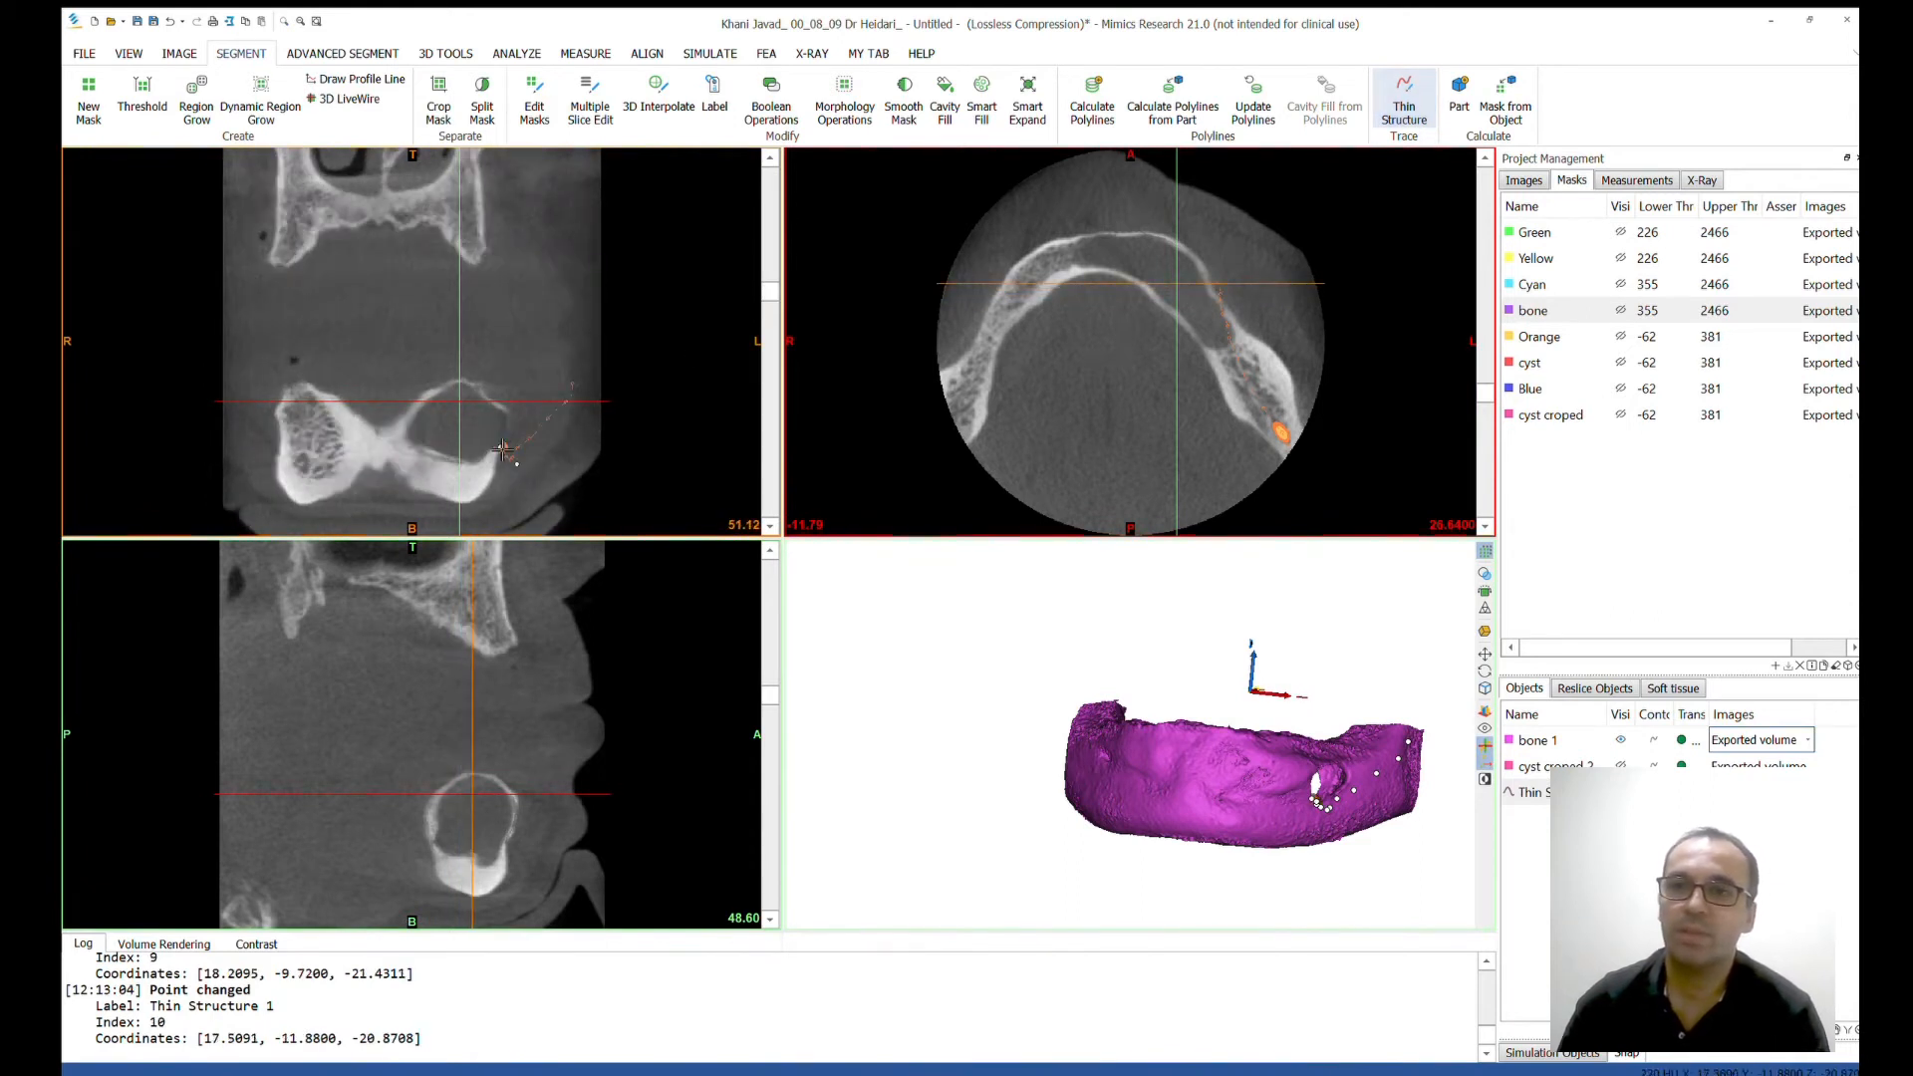
mouse_move(1257, 709)
right_down()
mouse_move(1204, 712)
mouse_move(1211, 759)
mouse_move(1258, 719)
mouse_move(1204, 727)
mouse_move(1235, 742)
mouse_move(1263, 712)
right_up()
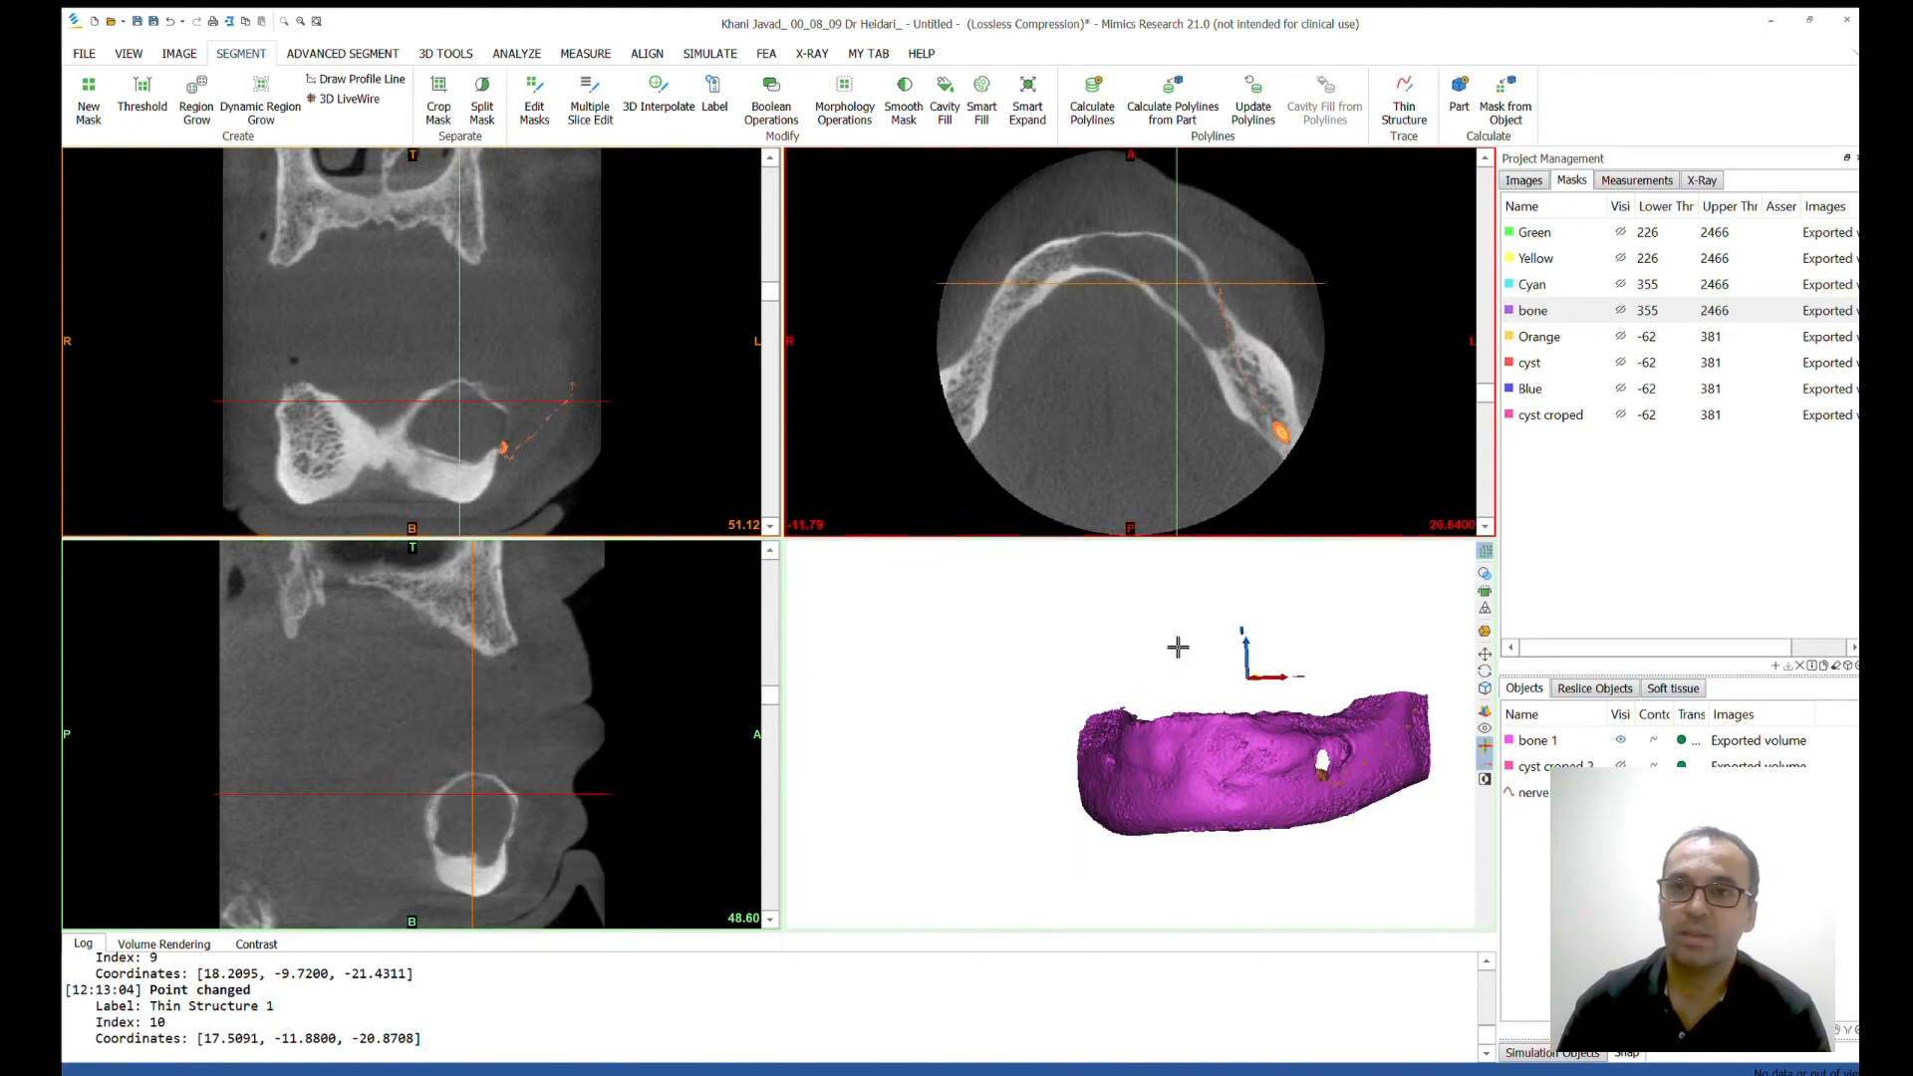
Hide the bone part to inspect the nerve, and show the cyst and bone parts together again
click(1620, 740)
right_drag(1325, 787, 1438, 766)
click(1620, 765)
click(1621, 741)
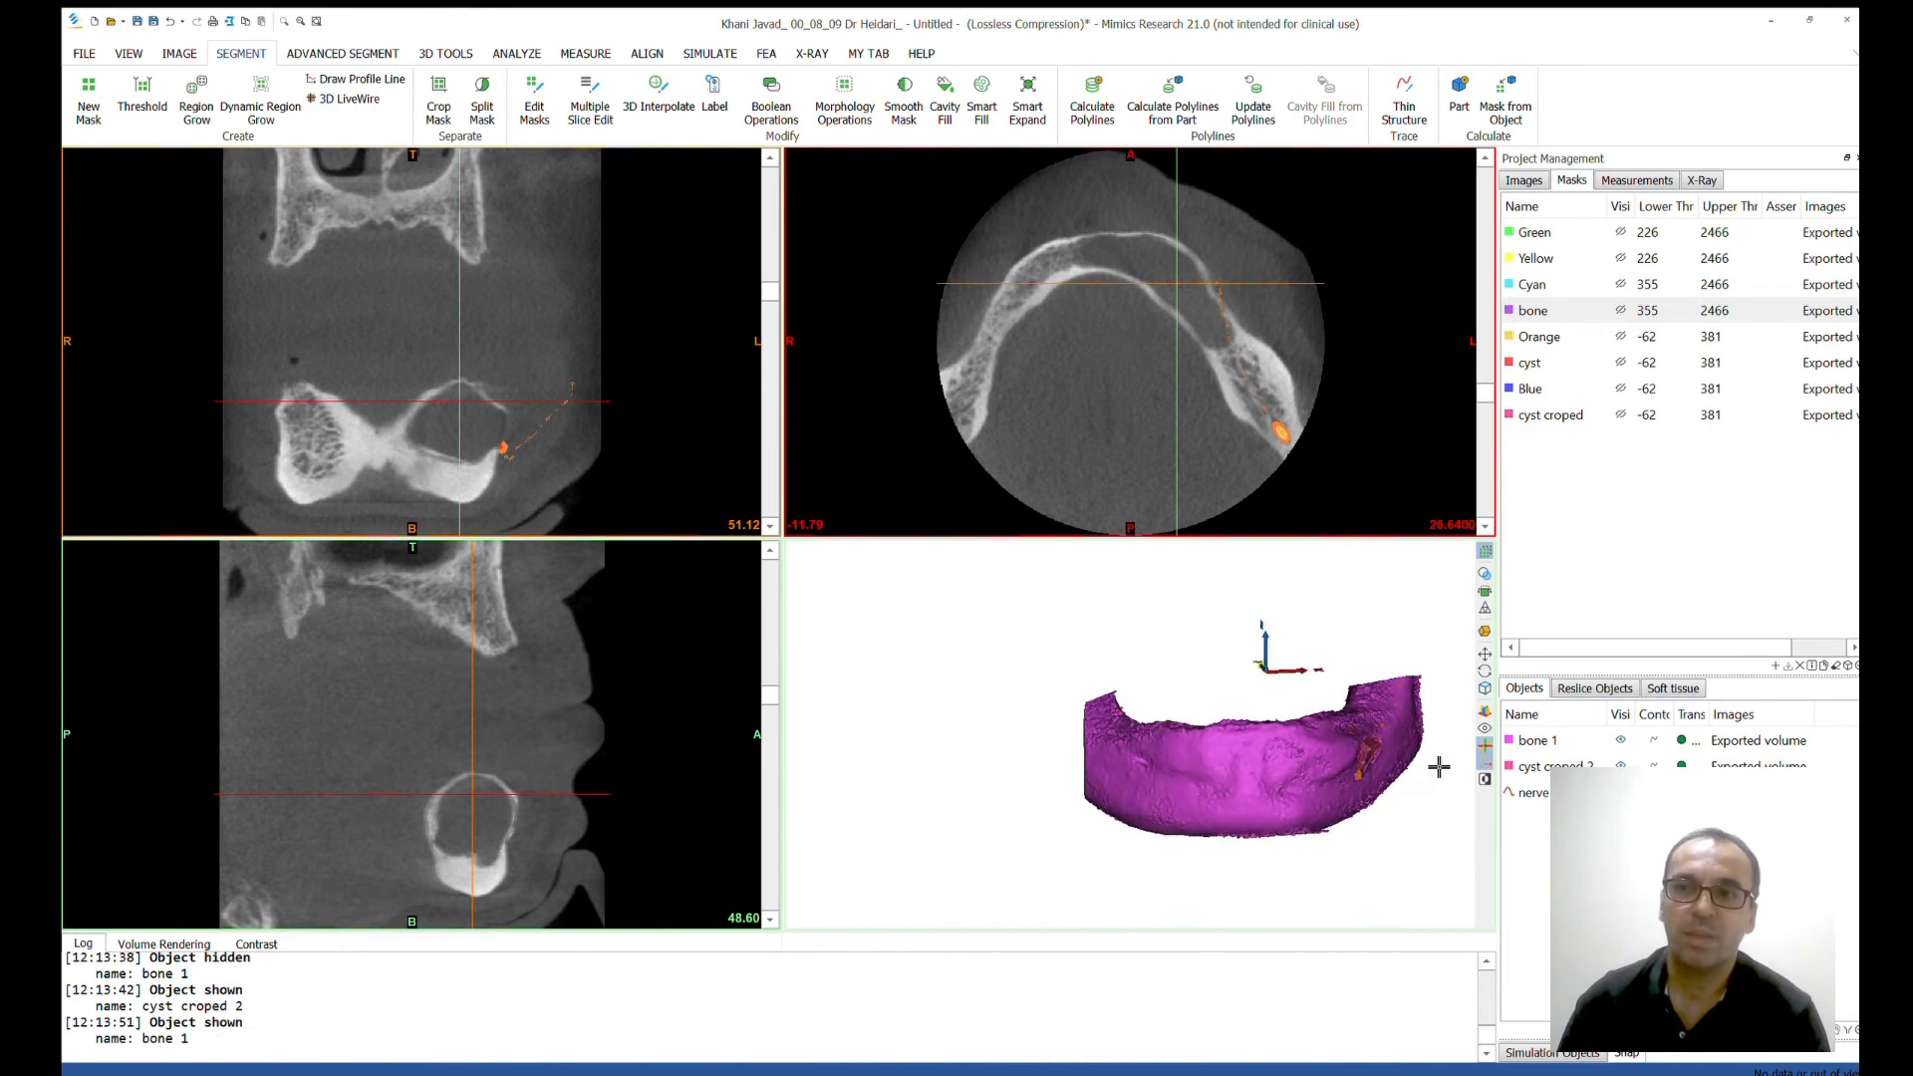
Examine the cyst and nerve positions relative to the jaw in transparent and opaque 3D views from several directions
click(1509, 764)
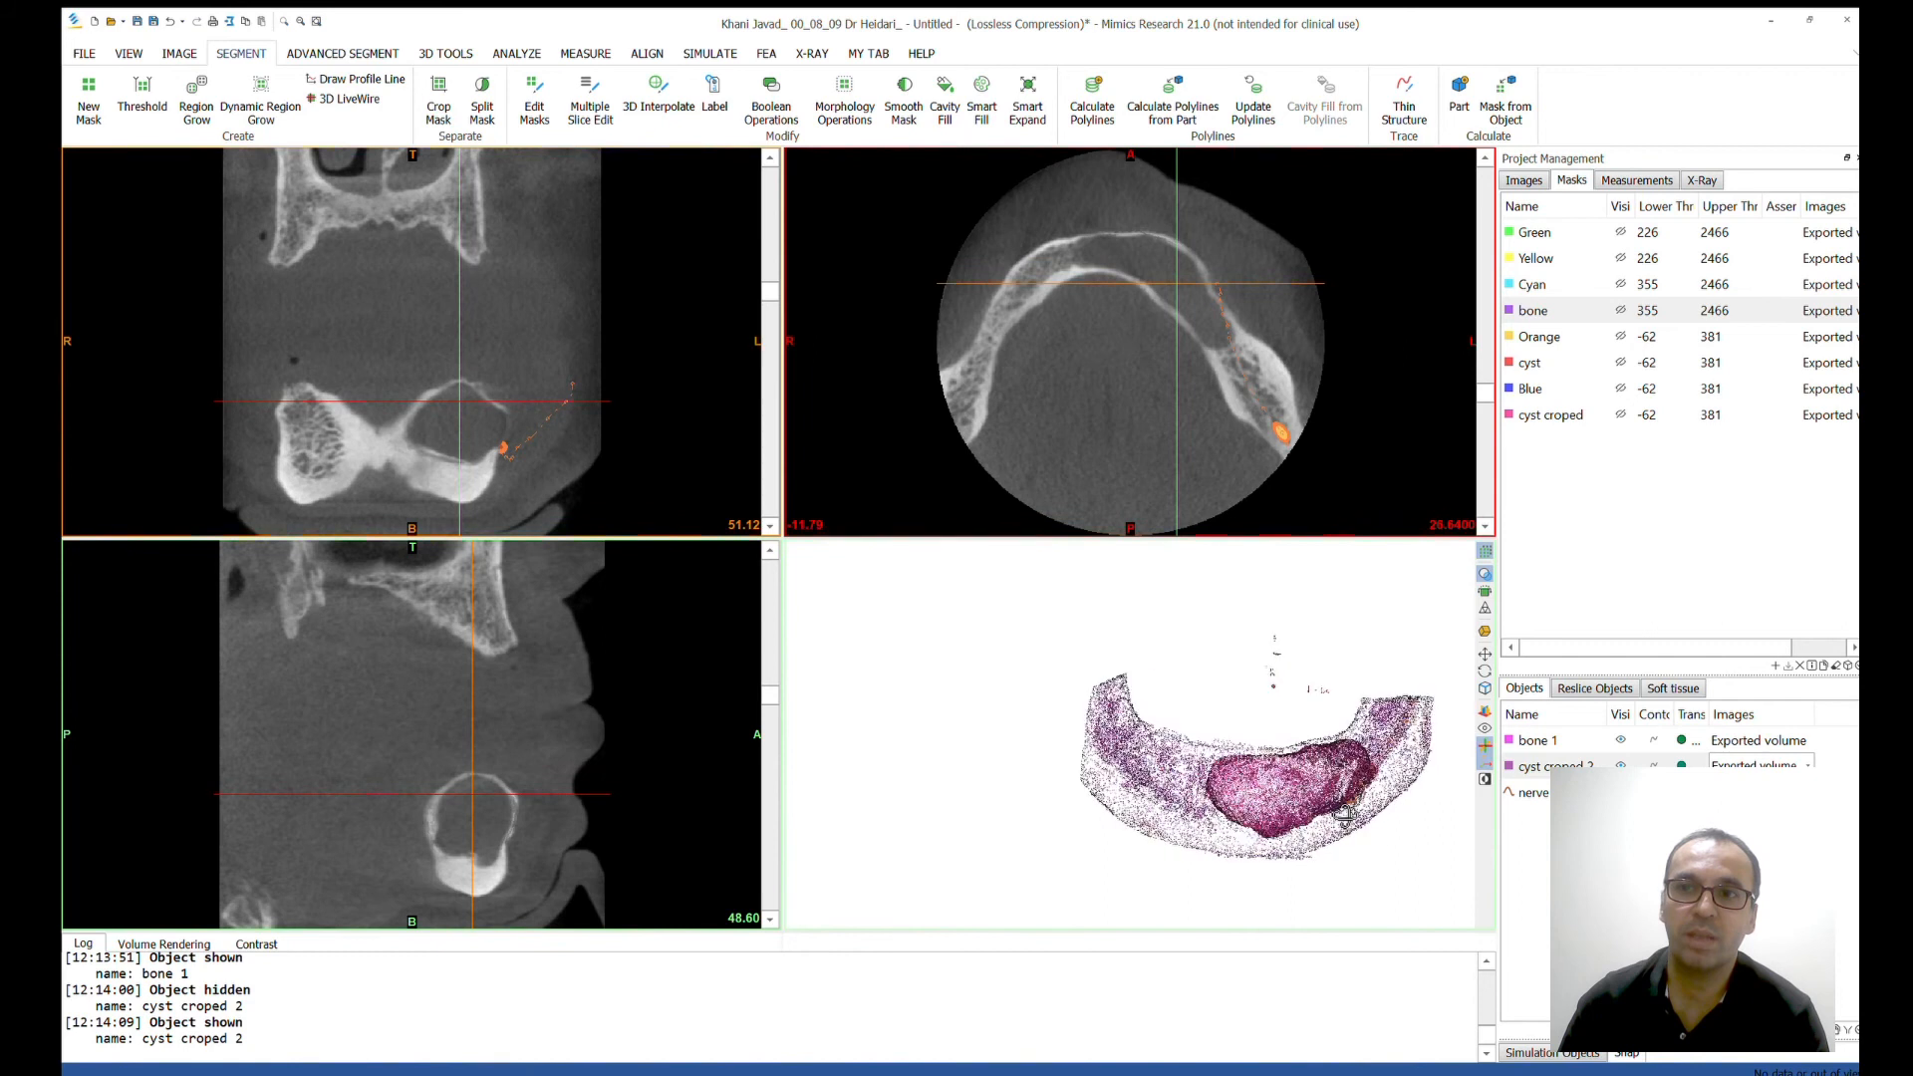
right_drag(1335, 769, 1077, 809)
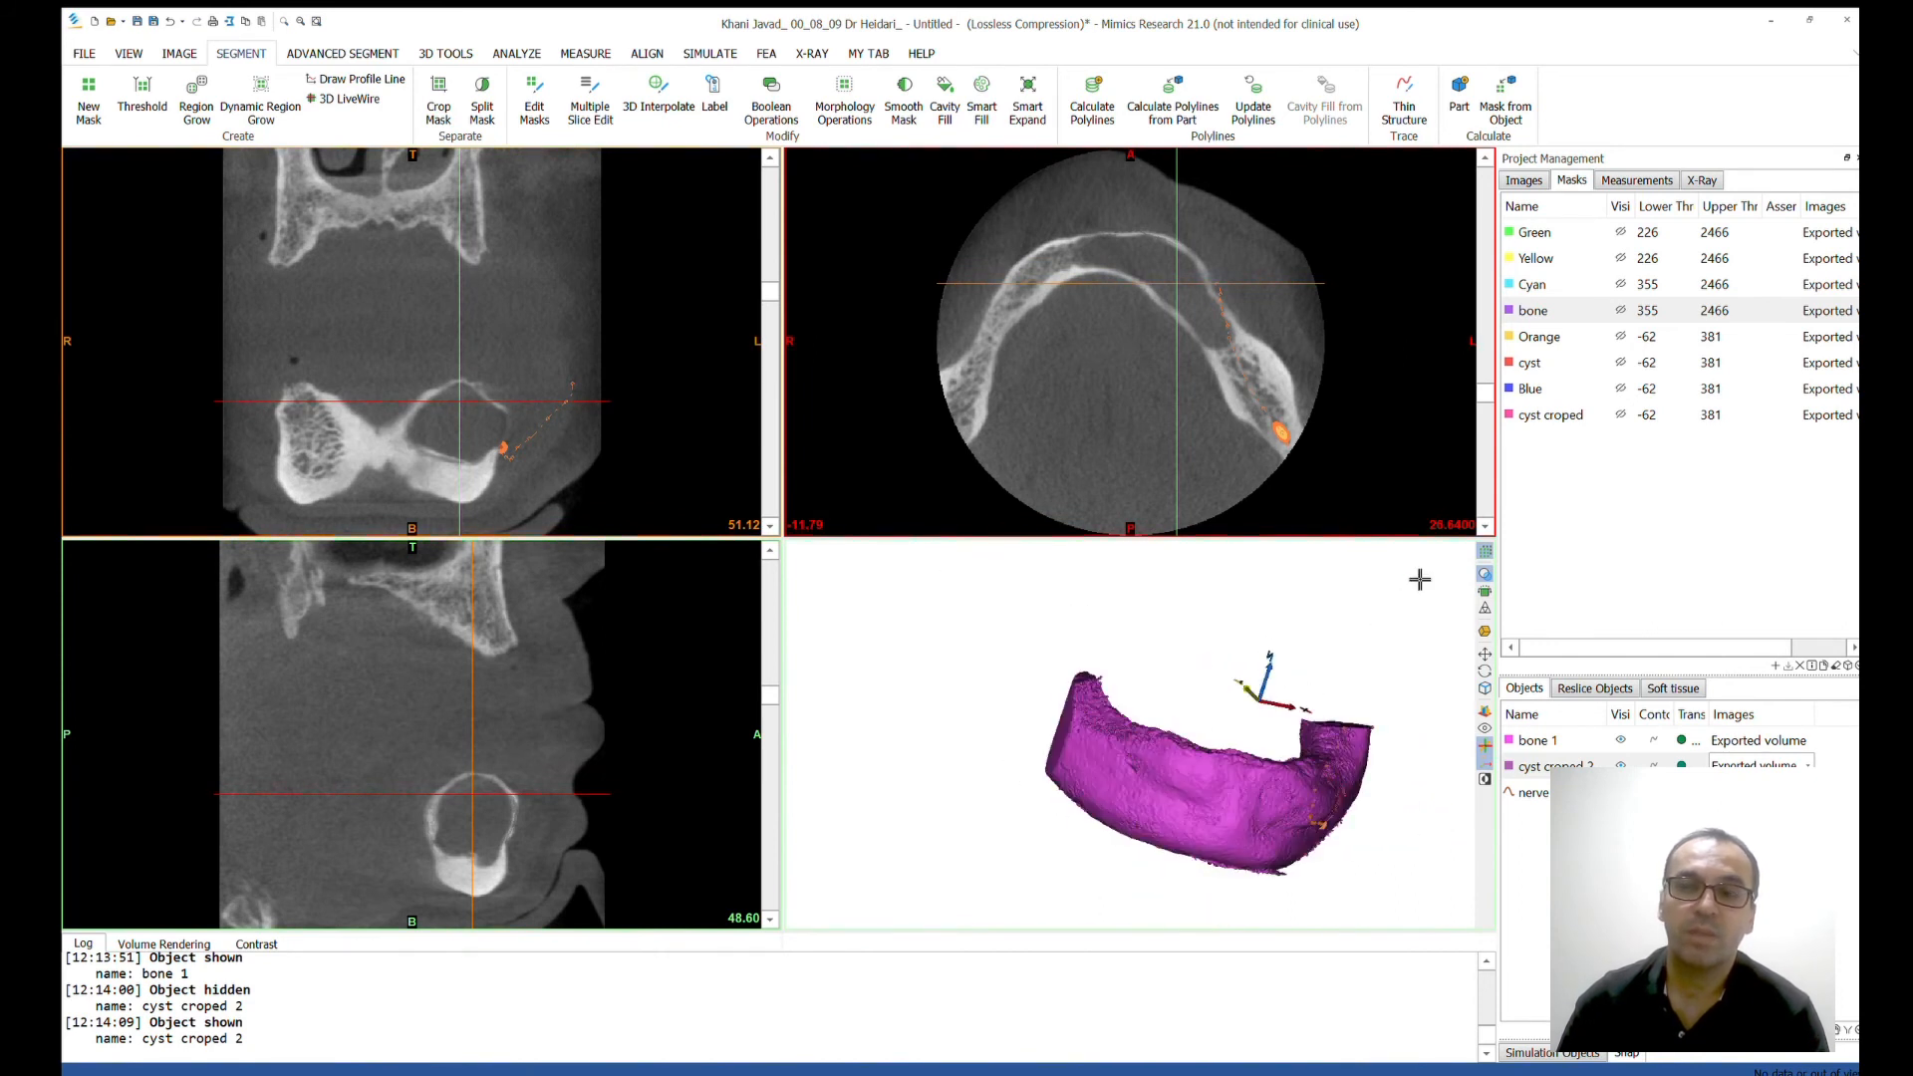
right_drag(1347, 705, 1366, 605)
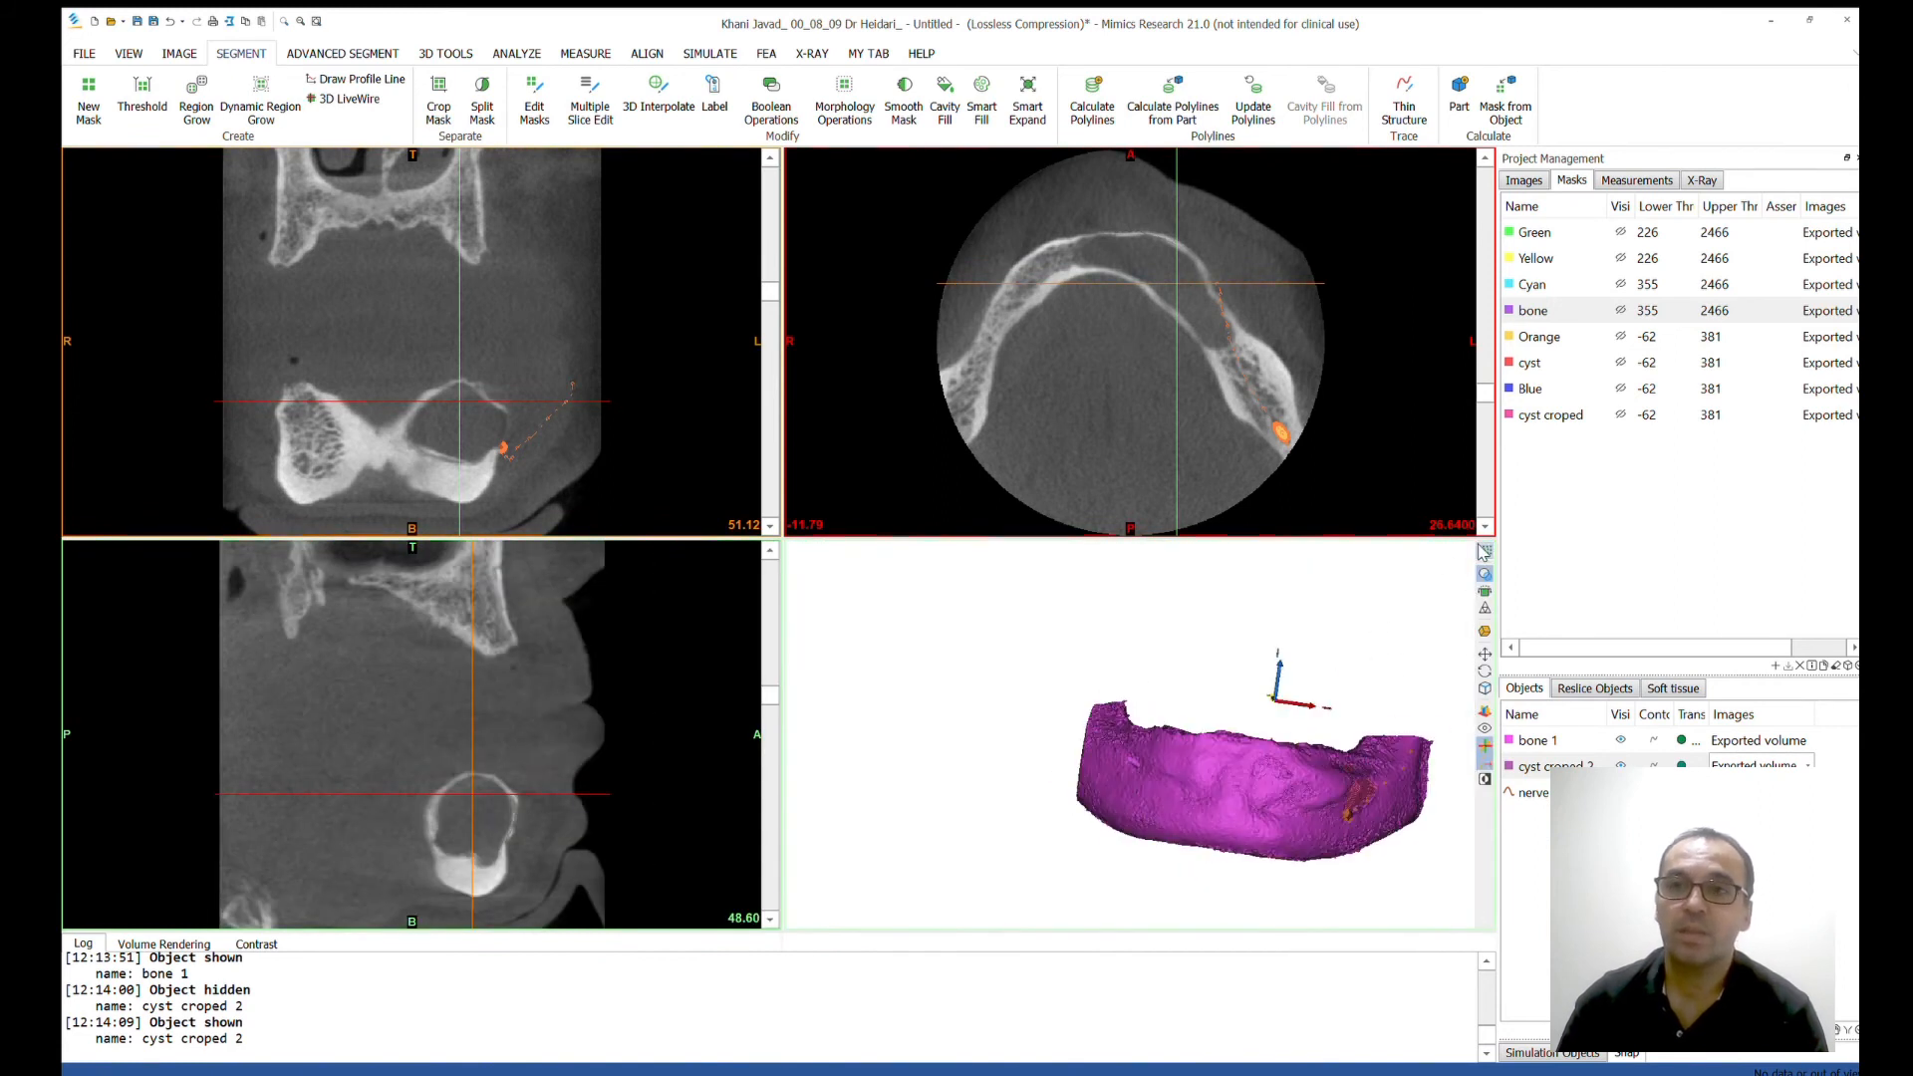
right_drag(1311, 664, 1078, 587)
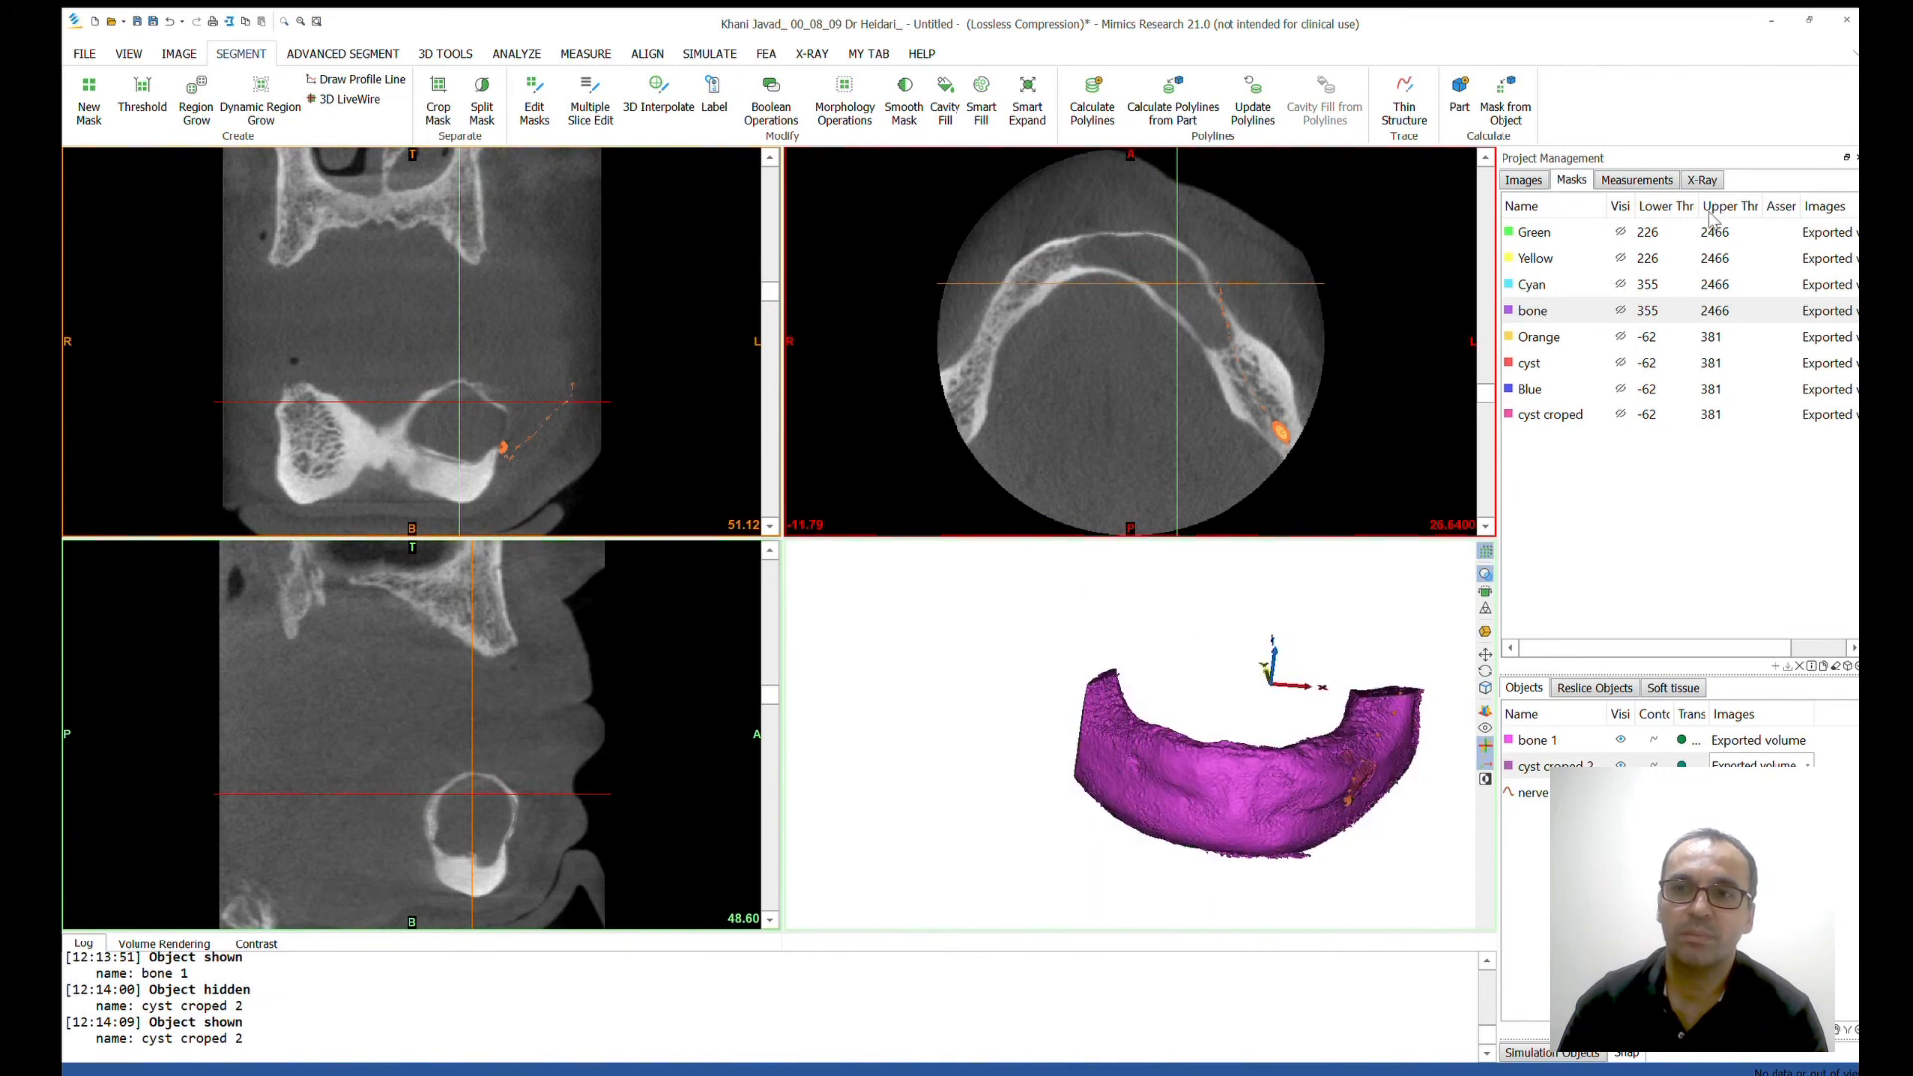